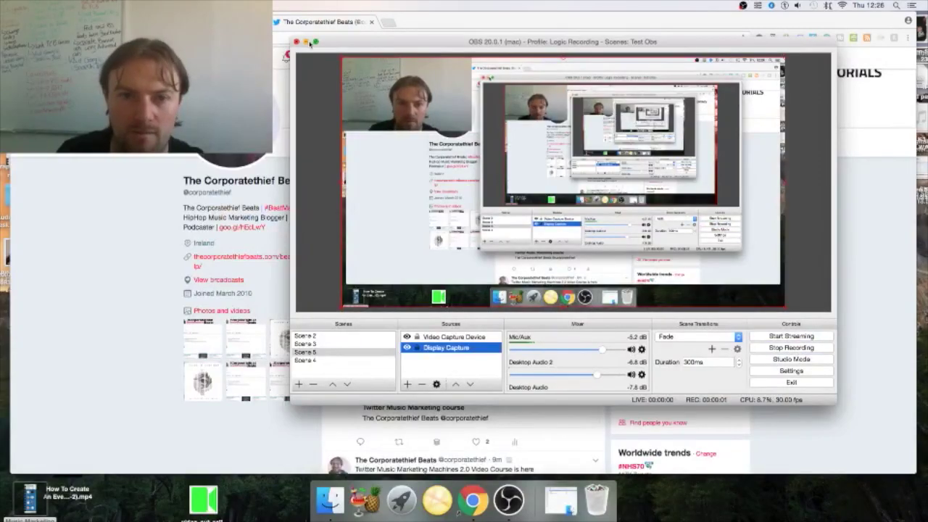
Step: Minimize OBS, scroll up the Twitter profile to its pinned tweet, and switch to the guide window
{"action": "left_click", "coordinate": [305, 42]}
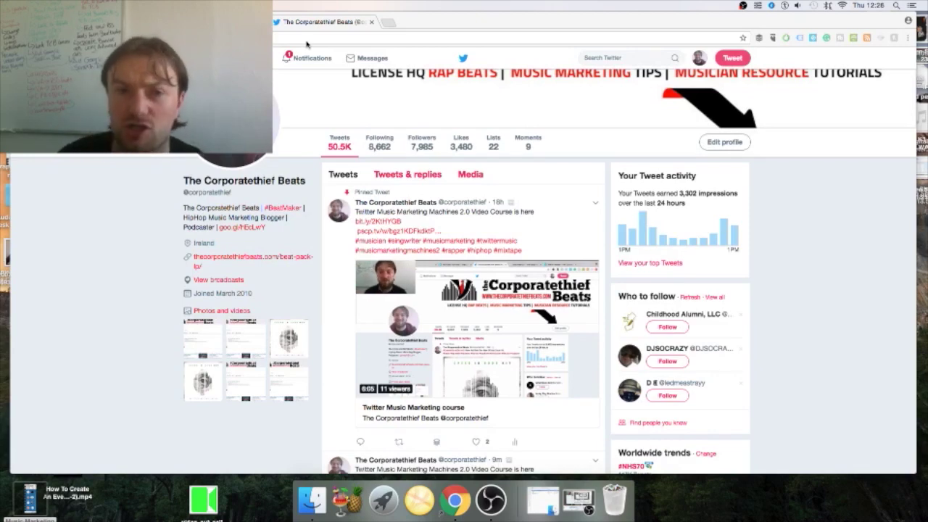
{"action": "scroll", "coordinate": [384, 98], "scroll_direction": "up", "scroll_amount": 5}
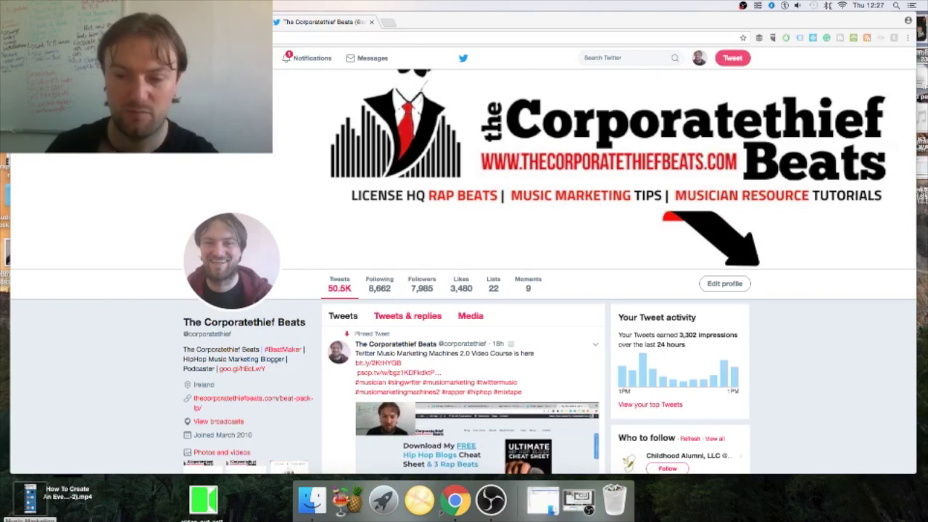
{"action": "key", "text": "super+Tab"}
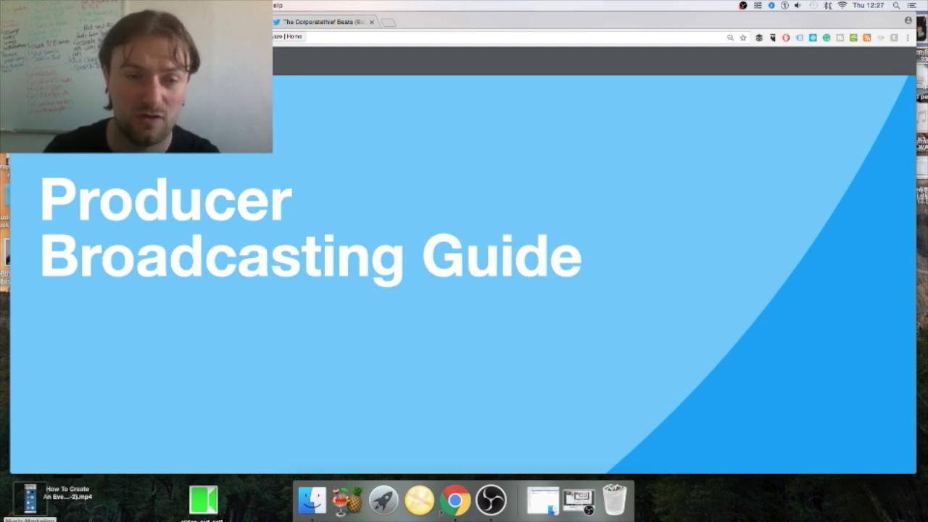
Step: Return to the Producer guide PDF, scroll to page 2's broadcast steps, then switch to the OBS download page
{"action": "left_click", "coordinate": [319, 22]}
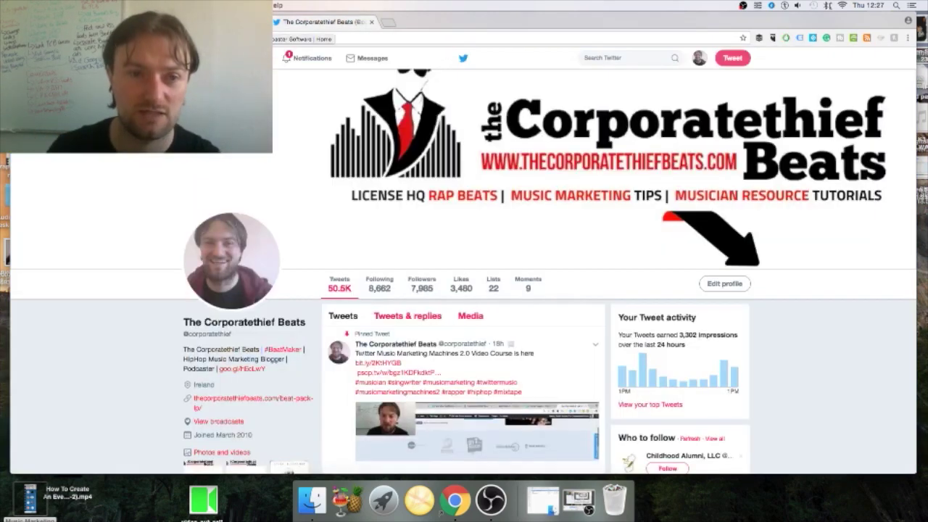
{"action": "key", "text": "ctrl+shift+Tab"}
{"action": "scroll", "coordinate": [459, 143], "scroll_direction": "down", "scroll_amount": 10}
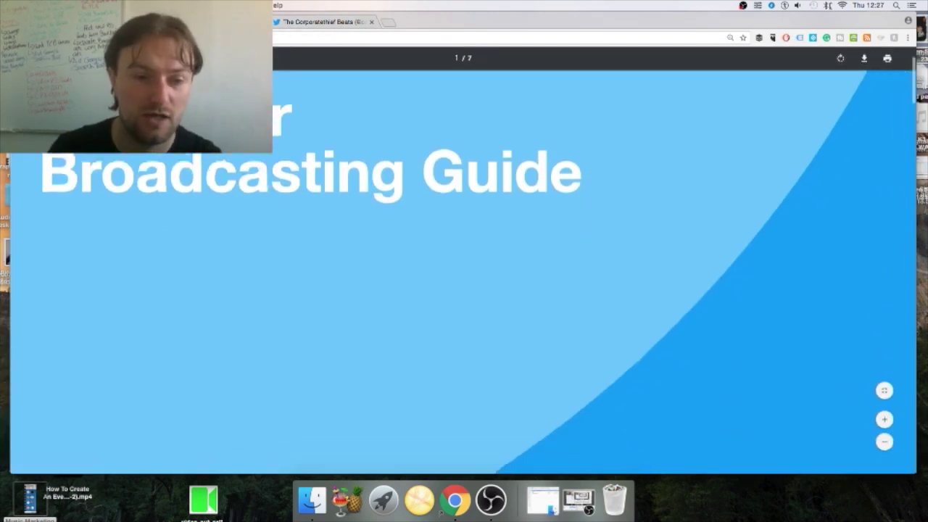
{"action": "scroll", "coordinate": [464, 272], "scroll_direction": "down", "scroll_amount": 3}
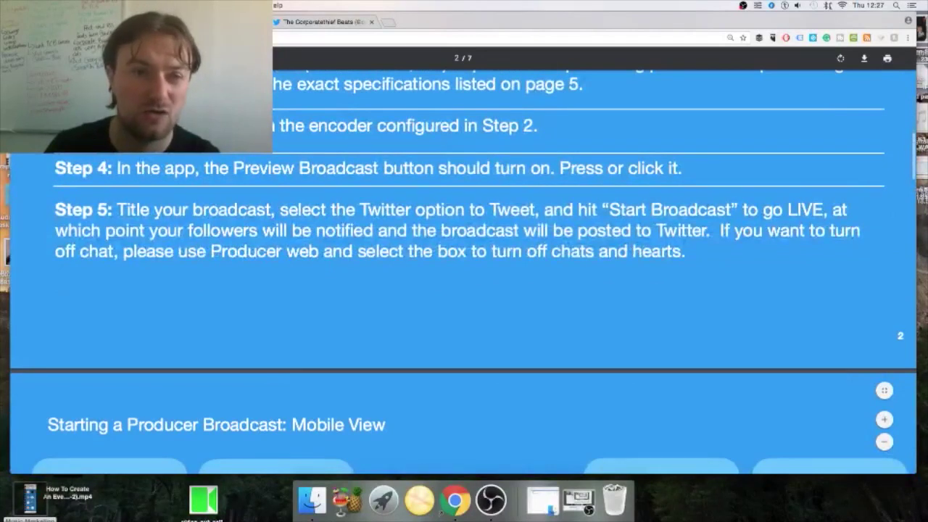
{"action": "key", "text": "ctrl+shift+Tab"}
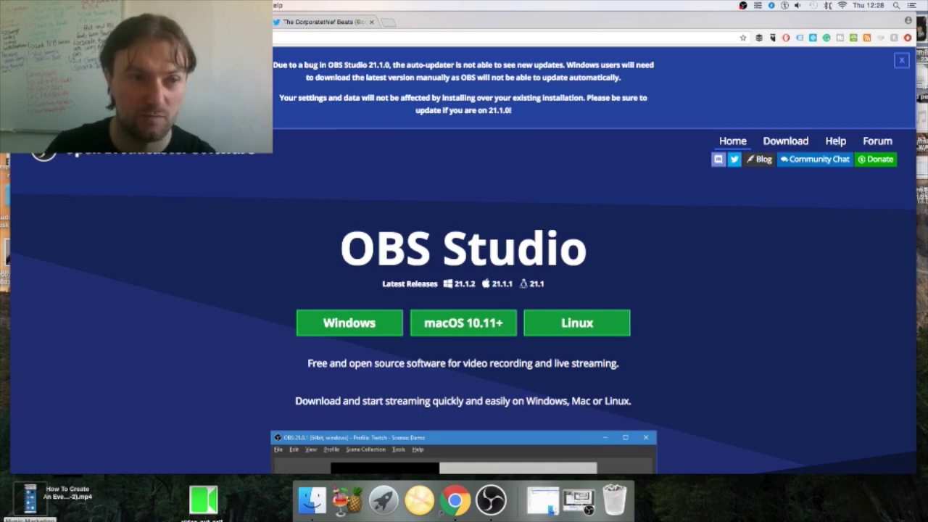
Step: Review the Producer guide's steps again, then minimize Chrome and bring OBS back on screen
{"action": "key", "text": "ctrl+Tab"}
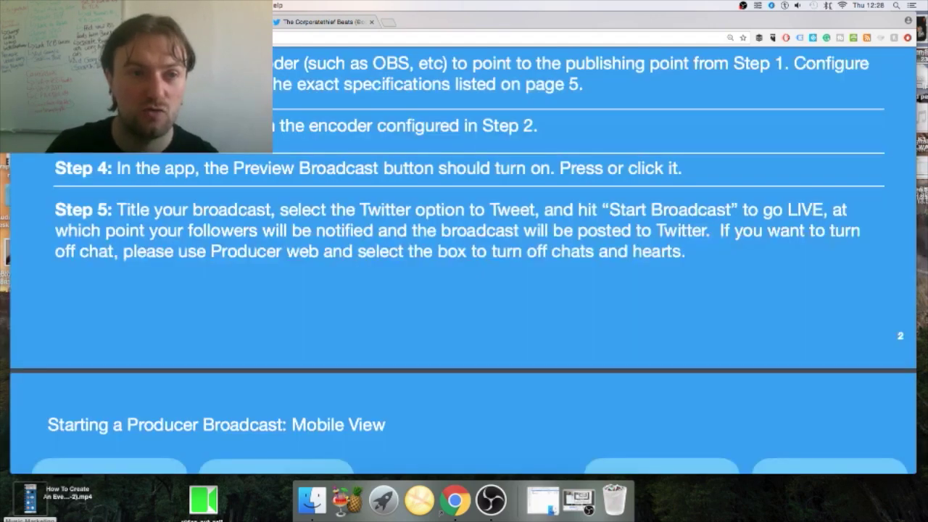
{"action": "scroll", "coordinate": [464, 275], "scroll_direction": "up", "scroll_amount": 5}
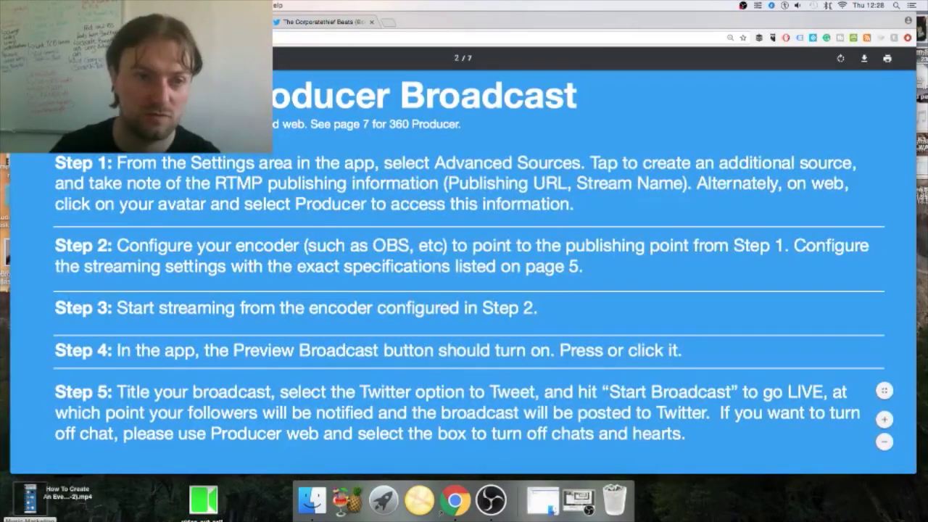
{"action": "scroll", "coordinate": [284, 138], "scroll_direction": "up", "scroll_amount": 10}
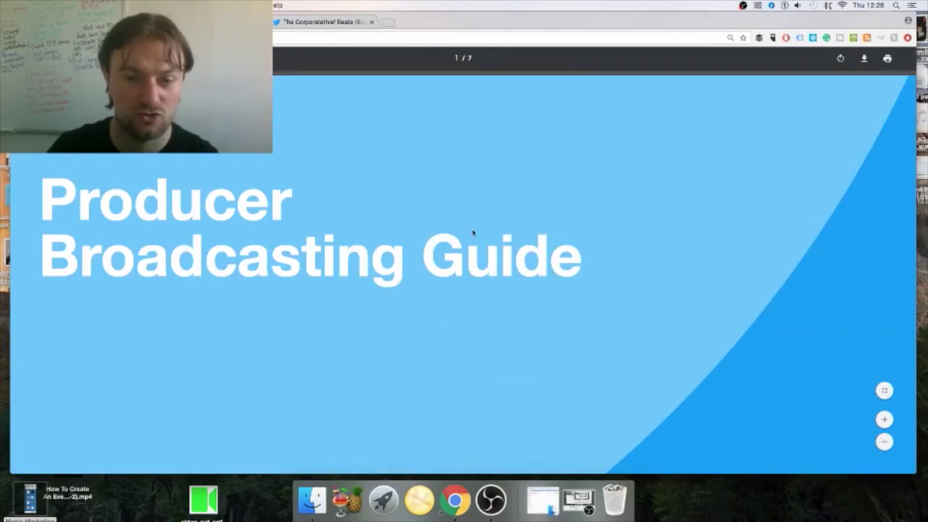
{"action": "scroll", "coordinate": [472, 232], "scroll_direction": "down", "scroll_amount": 2}
{"action": "key", "text": "super+m"}
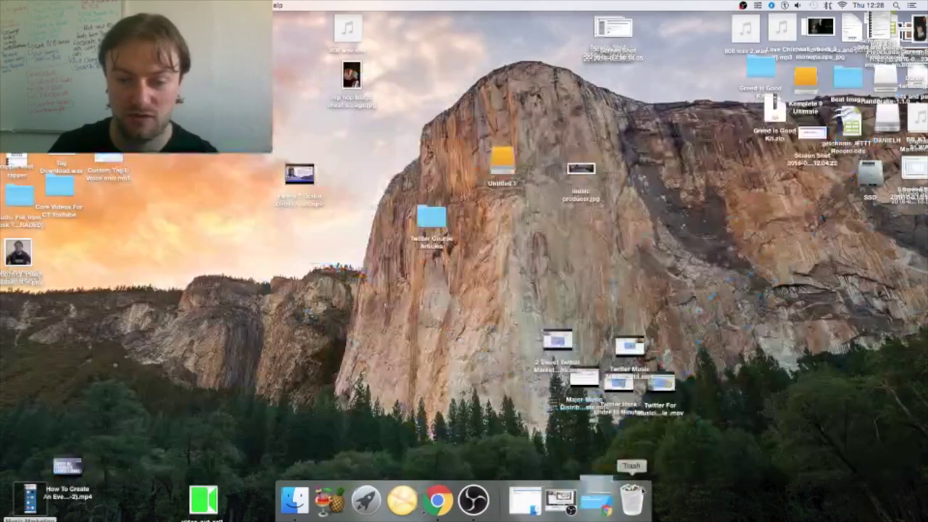
{"action": "left_click", "coordinate": [566, 500]}
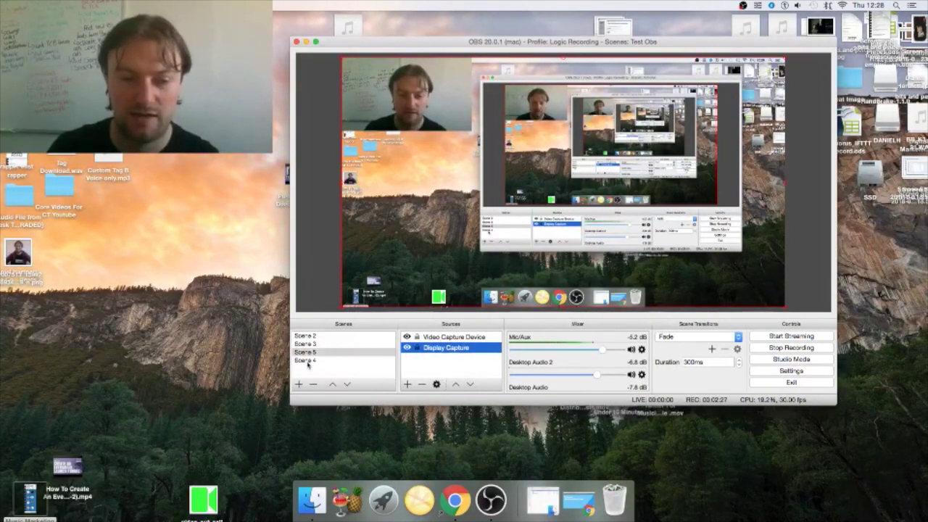
Step: Start and cancel a new scene, browse the source types, and reselect the capture sources
{"action": "left_click", "coordinate": [299, 383]}
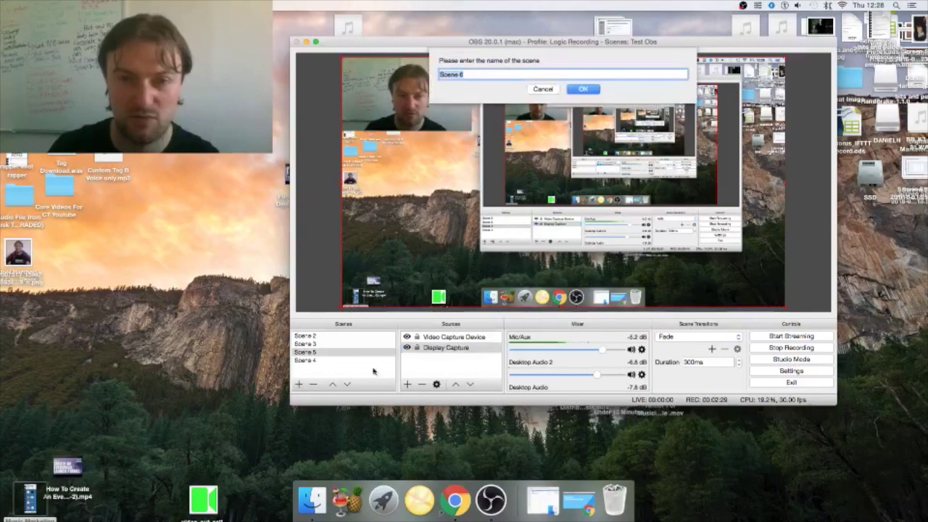
{"action": "left_click", "coordinate": [543, 90]}
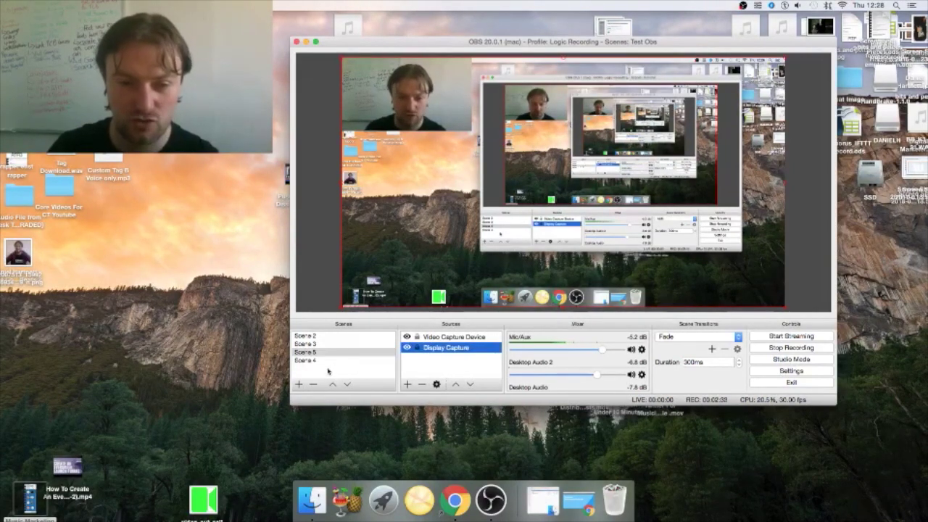
{"action": "left_click", "coordinate": [408, 384]}
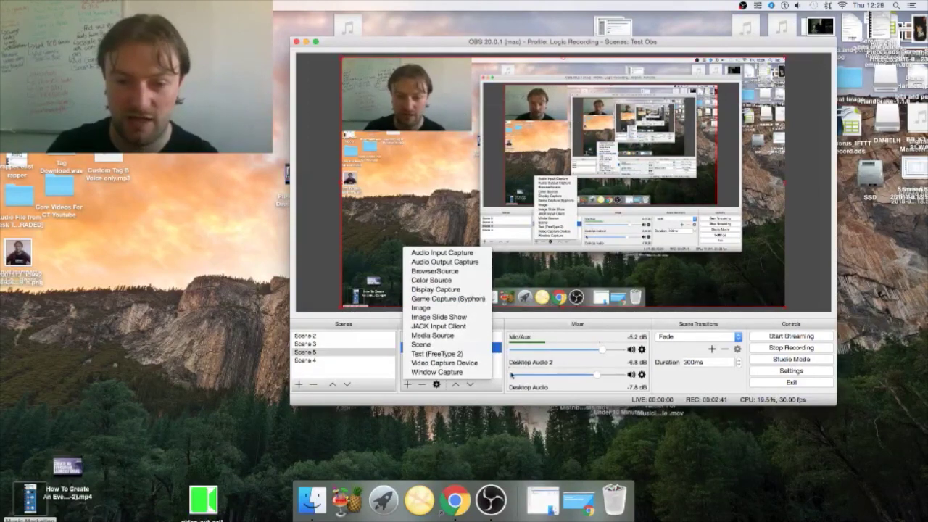
{"action": "left_click", "coordinate": [464, 368]}
{"action": "left_click", "coordinate": [444, 338]}
{"action": "left_click", "coordinate": [447, 349]}
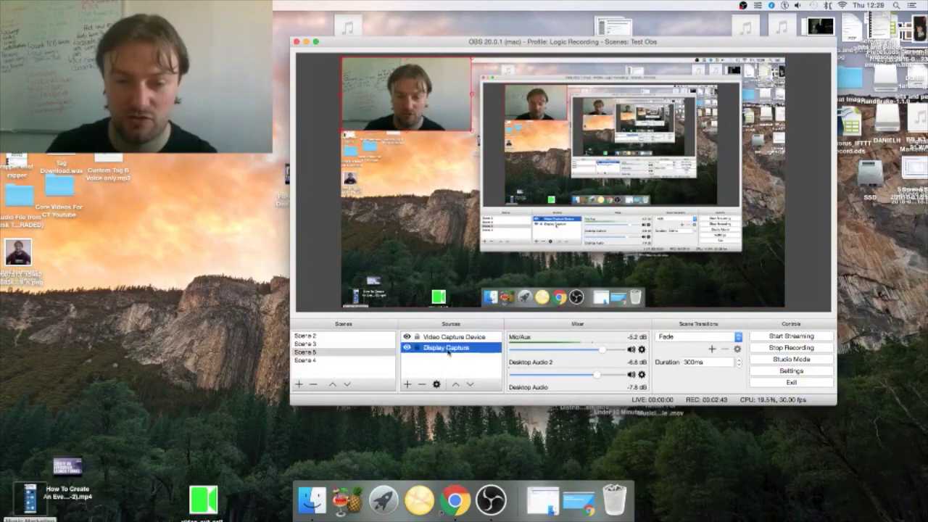
Step: Add an Image source to the current scene, keeping the default name Image 2
{"action": "left_click", "coordinate": [410, 385]}
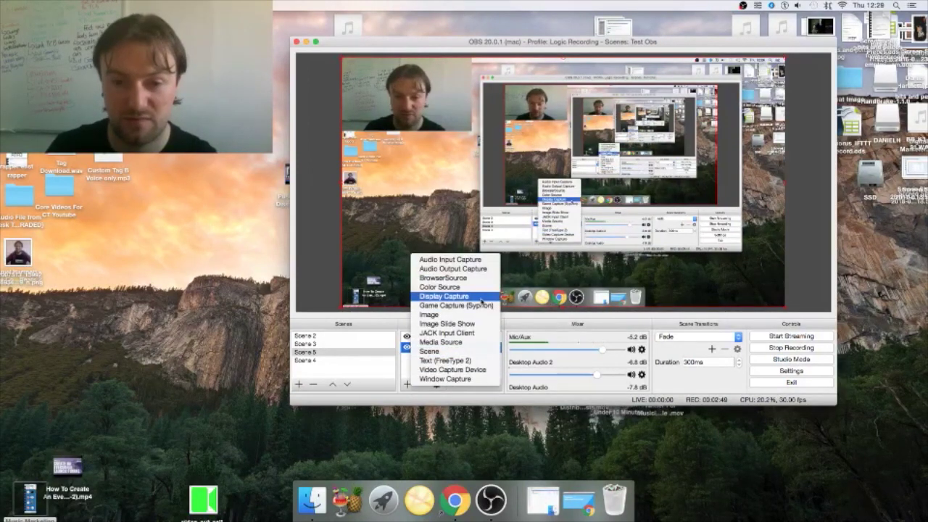
{"action": "left_click", "coordinate": [311, 346]}
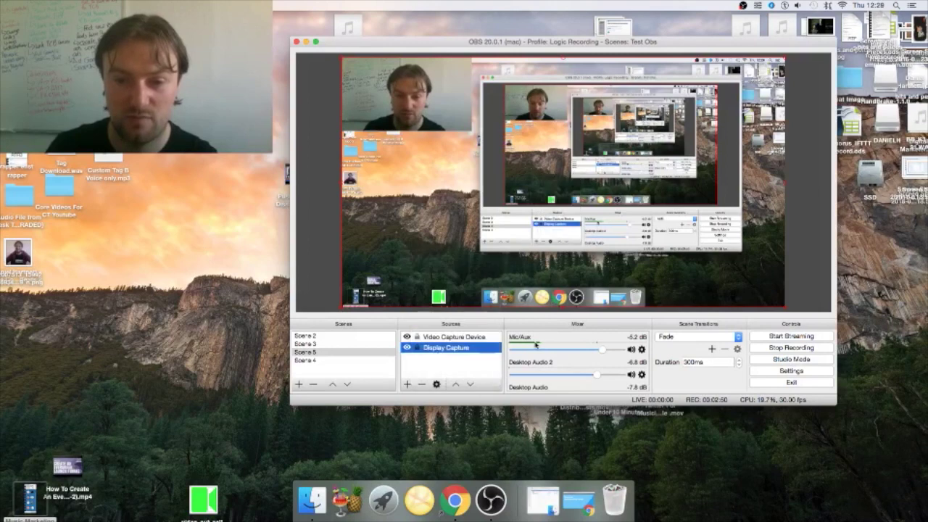
{"action": "left_click", "coordinate": [407, 384]}
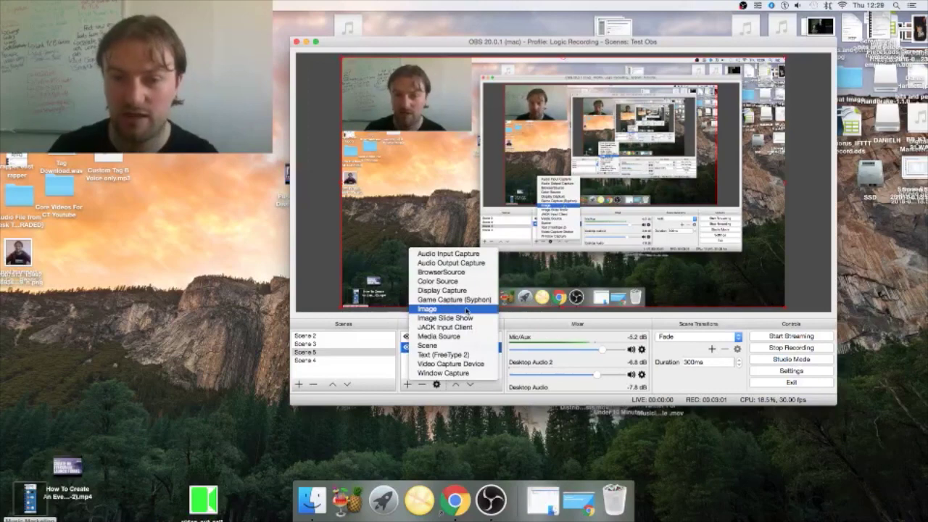
{"action": "left_click", "coordinate": [466, 310]}
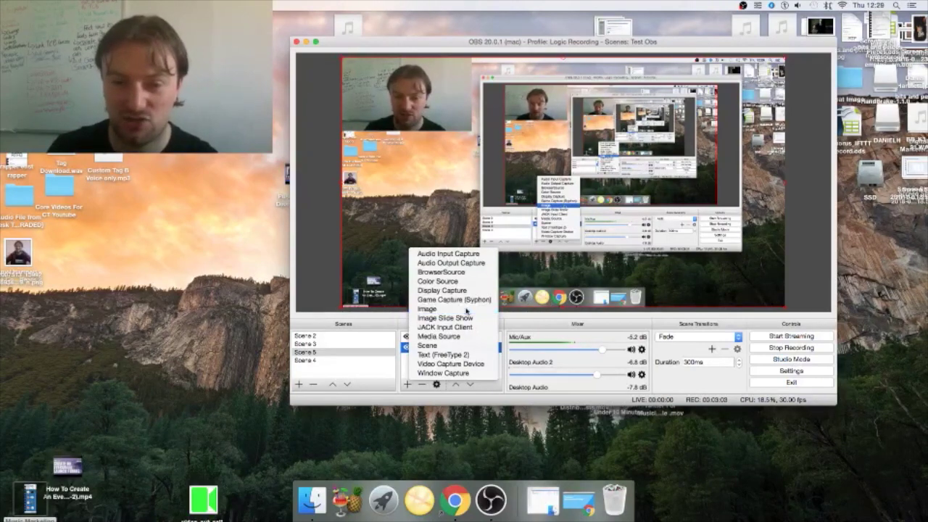
{"action": "left_click", "coordinate": [620, 185]}
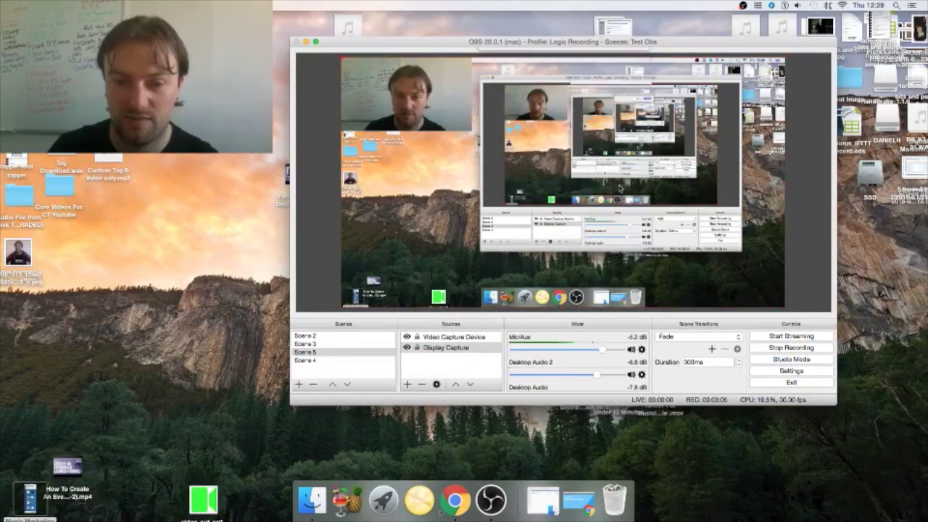
Step: Browse the Desktop for an image but cancel, closing Image 2's properties with no file set
{"action": "left_click", "coordinate": [903, 247]}
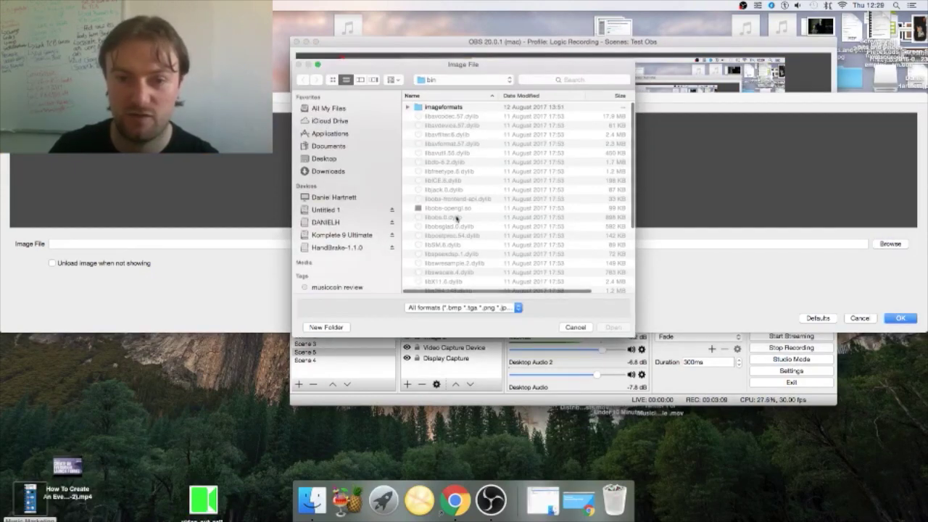
{"action": "left_click", "coordinate": [333, 158]}
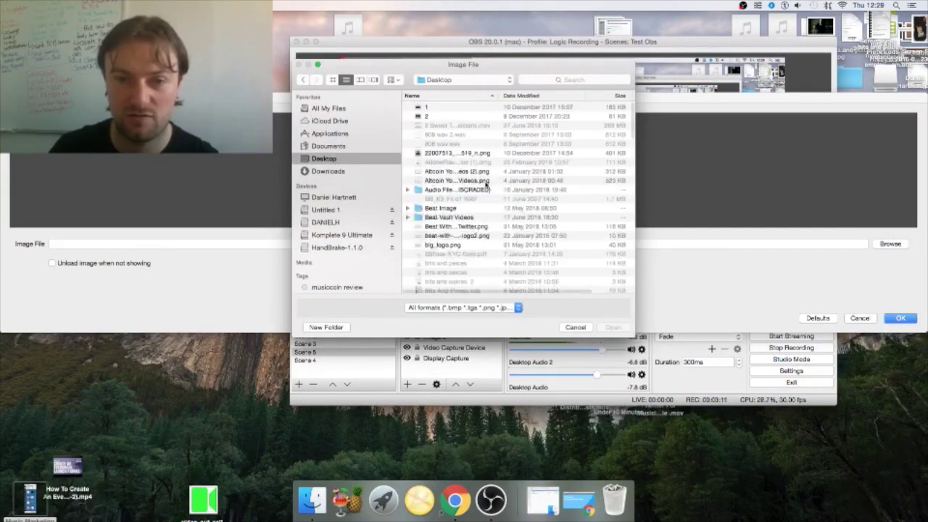
{"action": "left_click", "coordinate": [575, 326]}
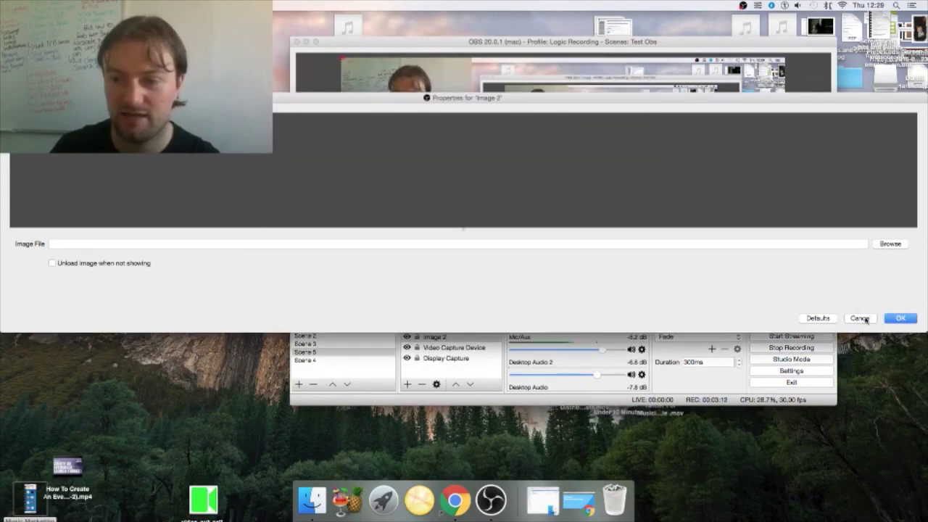
{"action": "left_click", "coordinate": [859, 318]}
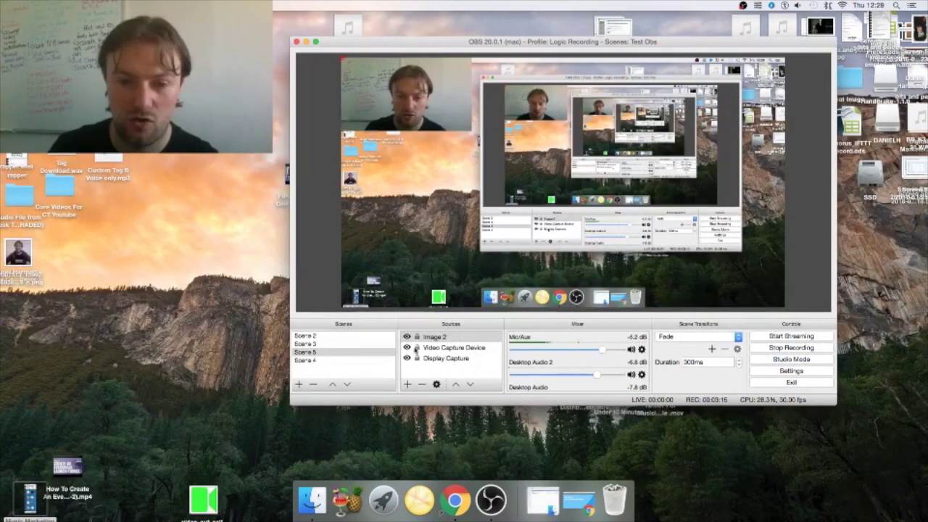
{"action": "left_click", "coordinate": [407, 384]}
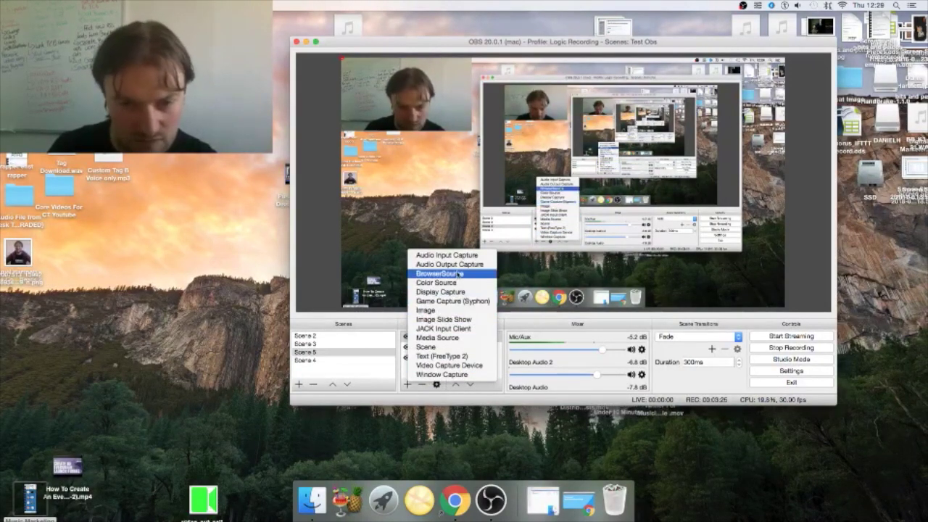
Step: Add a Media Source using the Desktop file 2 Sweet Twitter Marketing Hack For Musicians.mov, then close its properties
{"action": "left_click", "coordinate": [456, 338]}
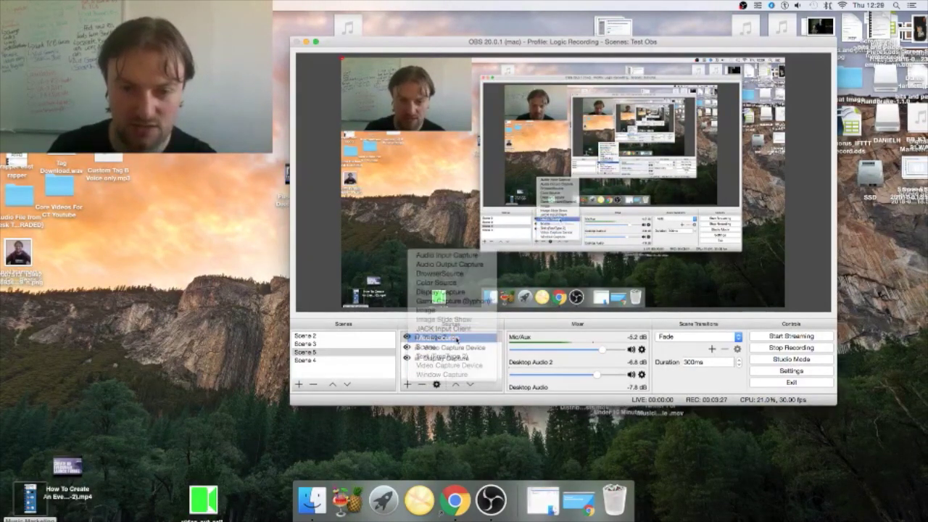
{"action": "left_click", "coordinate": [623, 185]}
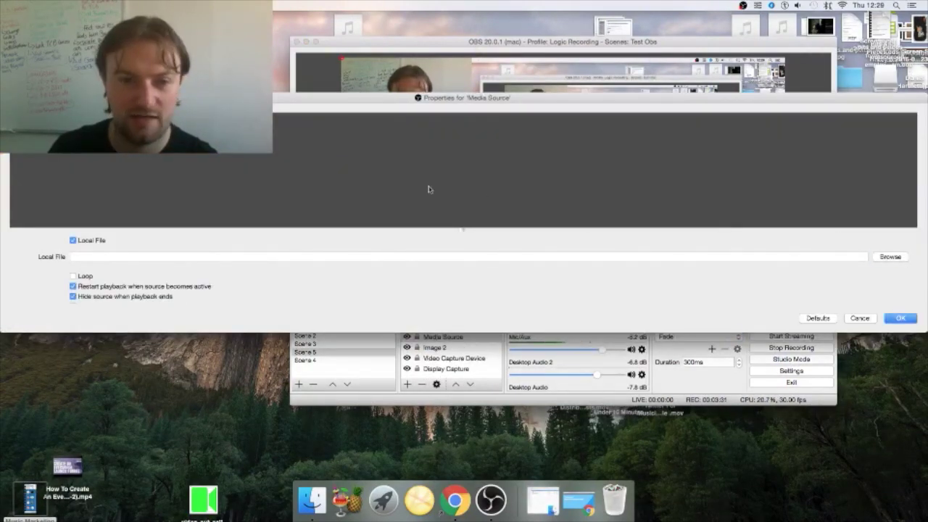
{"action": "left_click", "coordinate": [451, 125]}
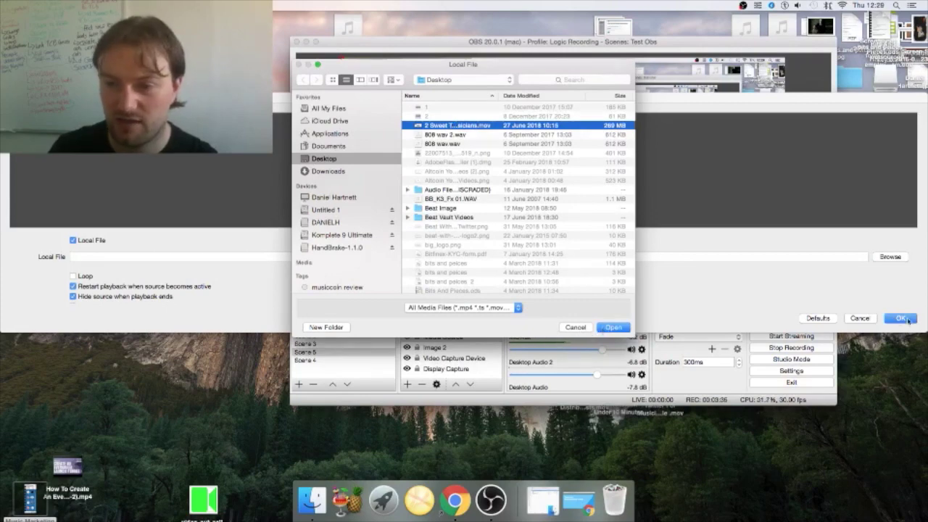
{"action": "left_click", "coordinate": [865, 319]}
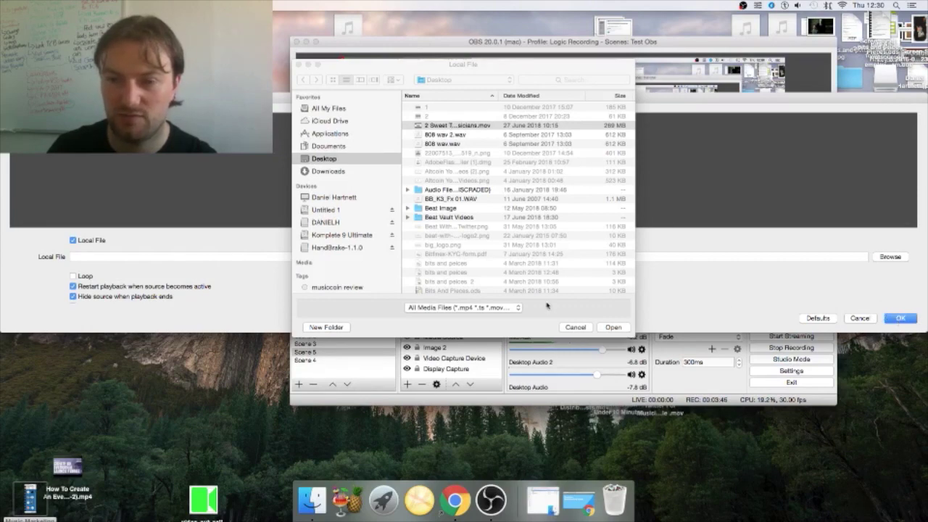
{"action": "left_click", "coordinate": [617, 328]}
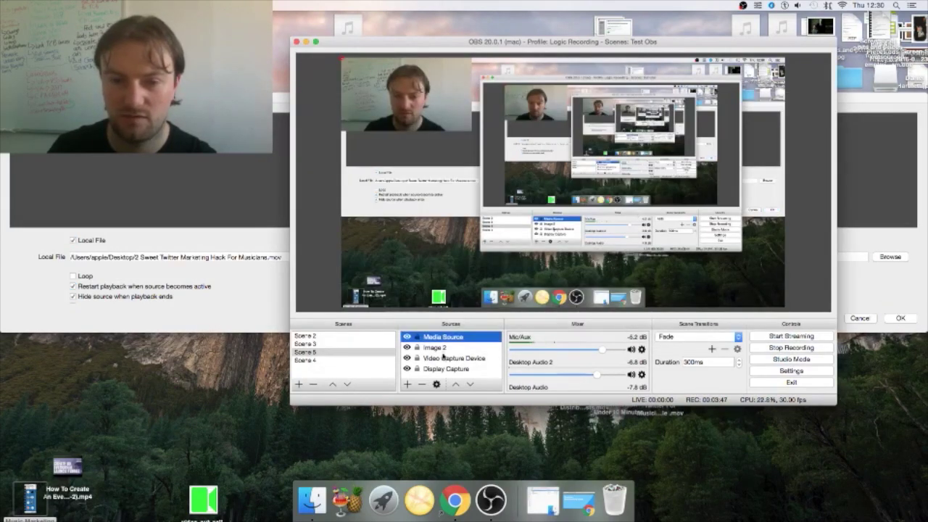
{"action": "double_click", "coordinate": [449, 338]}
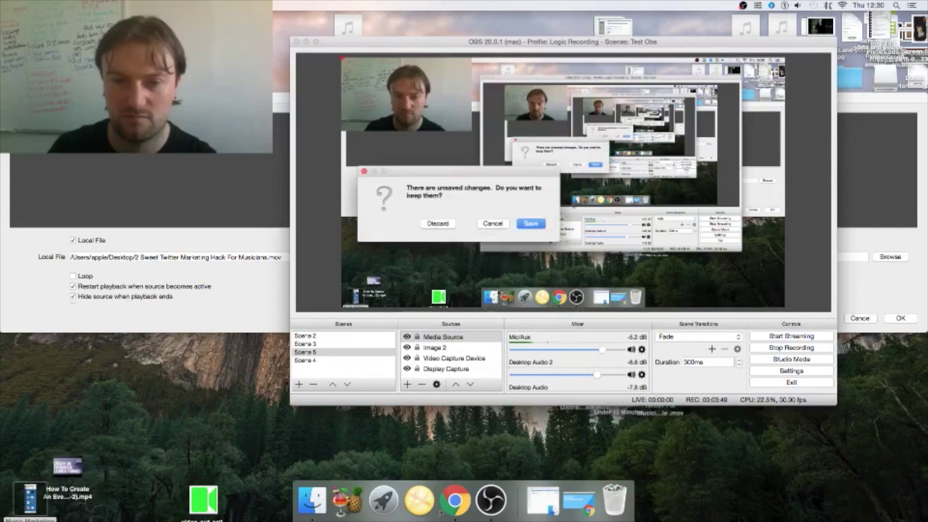
{"action": "left_click", "coordinate": [490, 226]}
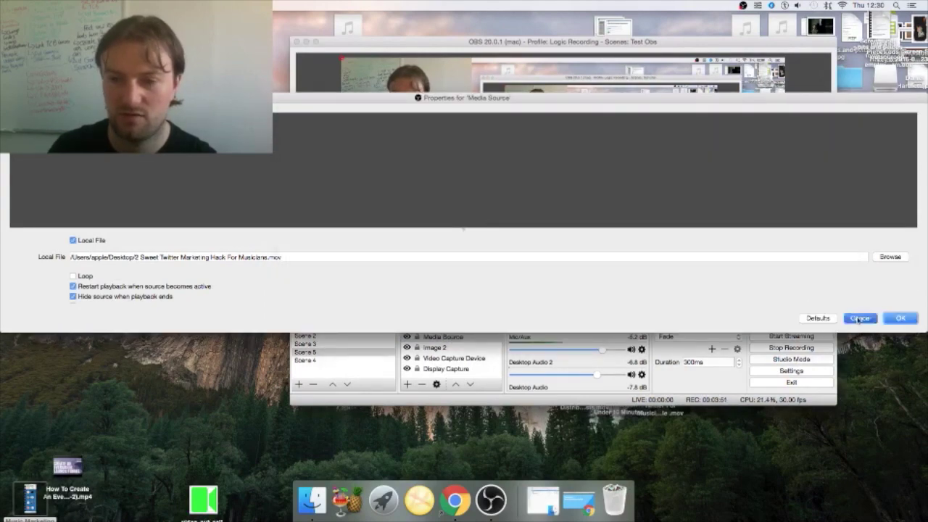
{"action": "left_click", "coordinate": [859, 318]}
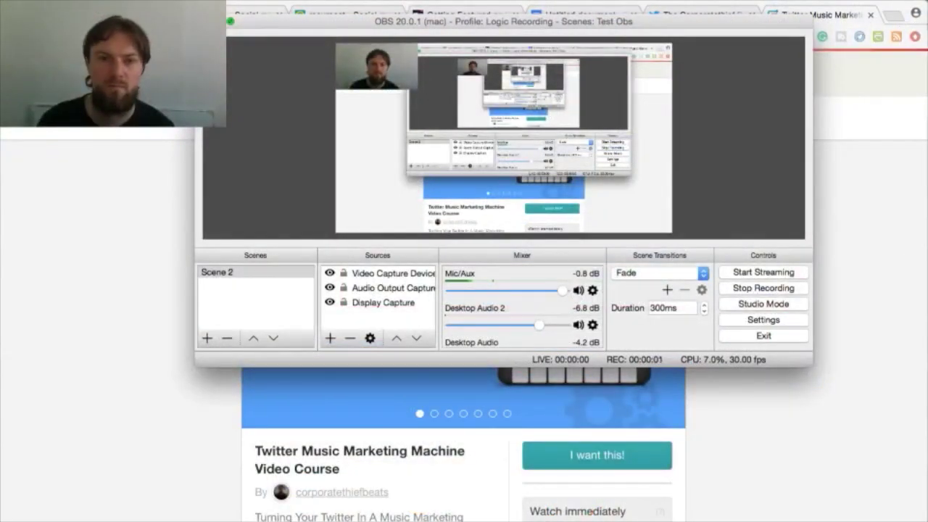
{"action": "key", "text": "super+m"}
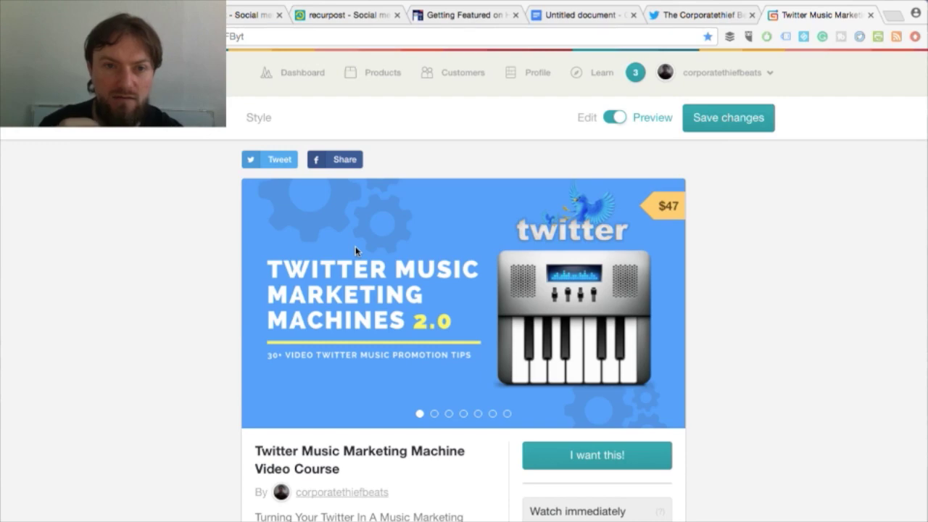
{"action": "key", "text": "super+Tab"}
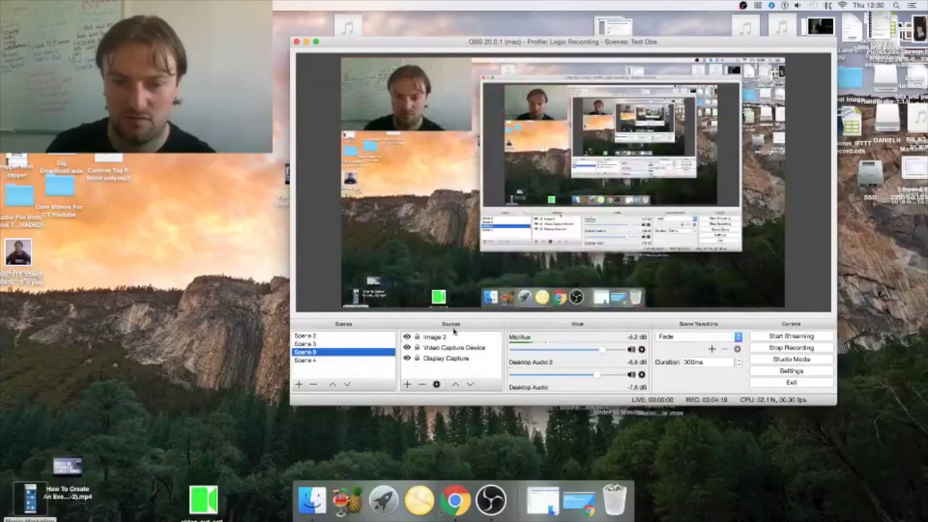
Step: Delete the Image 2 source and open OBS Settings to the Output page
{"action": "left_click", "coordinate": [454, 336]}
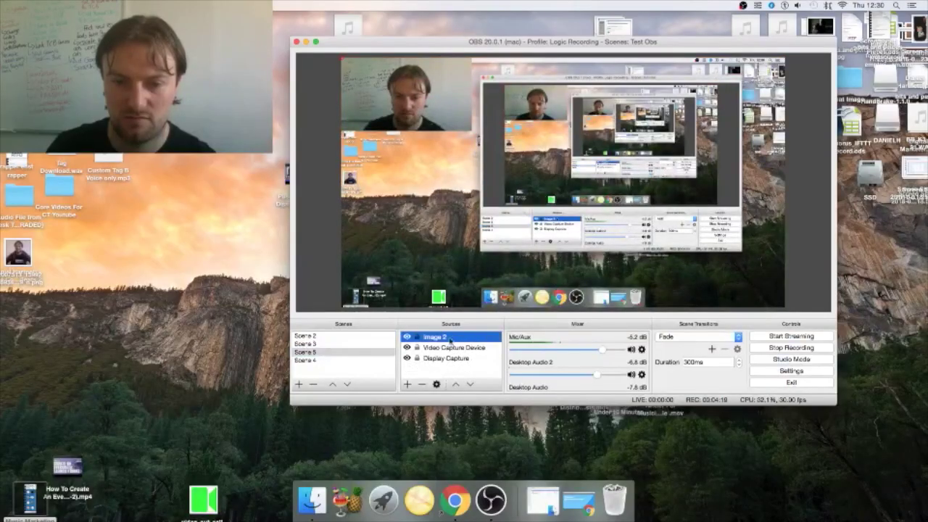
{"action": "key", "text": "Delete"}
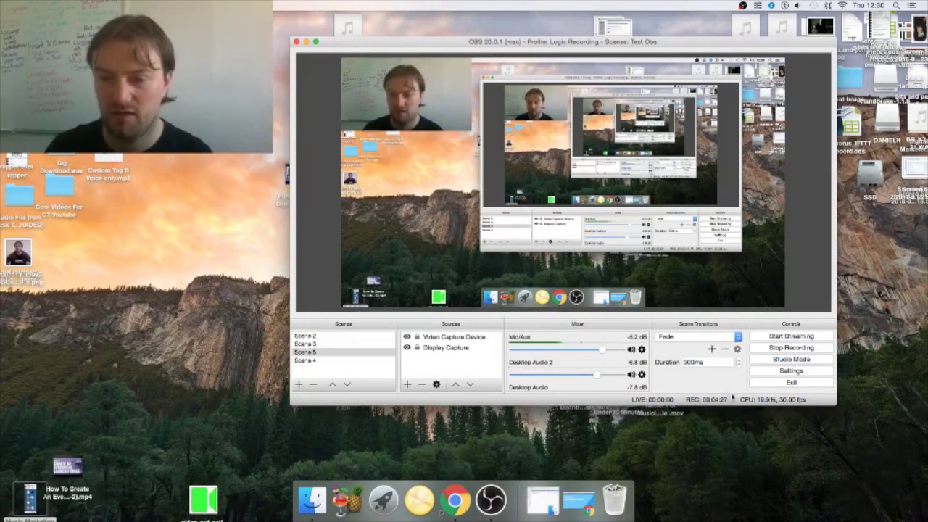
{"action": "left_click", "coordinate": [794, 371]}
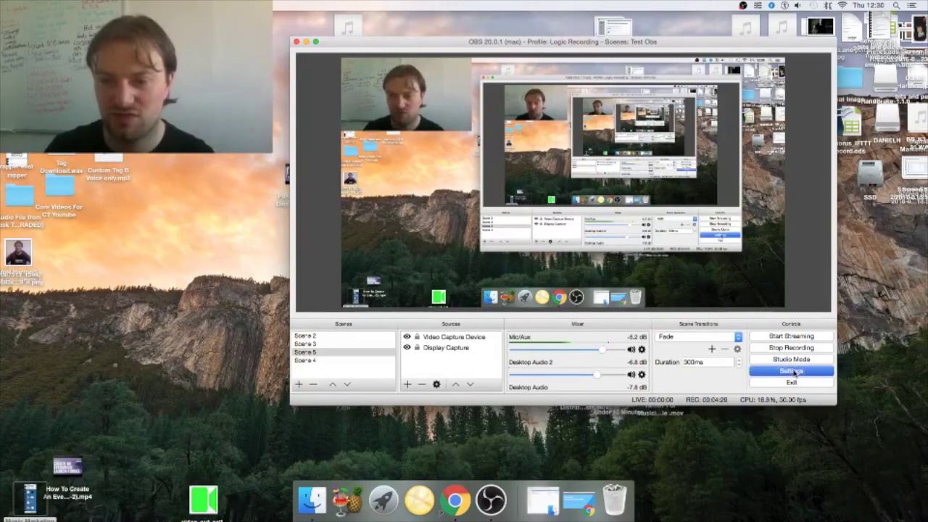
{"action": "left_click", "coordinate": [366, 136]}
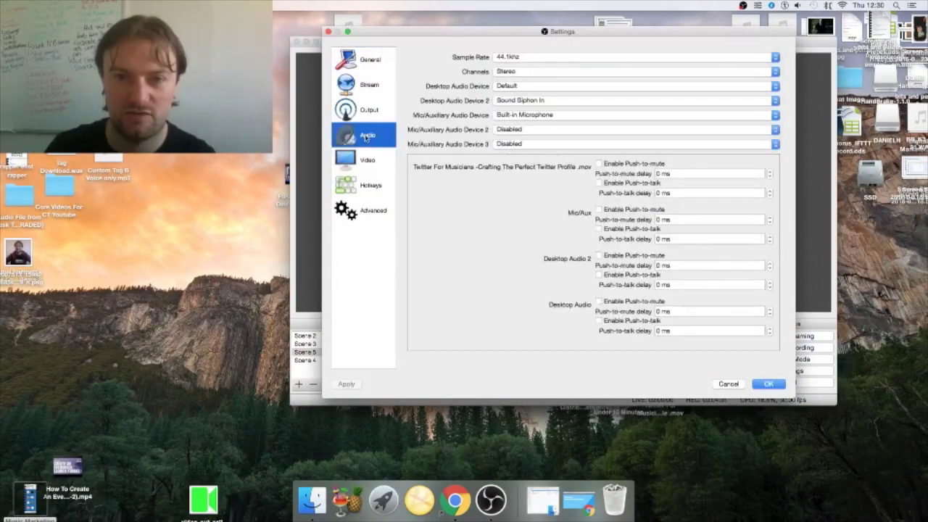
{"action": "left_click", "coordinate": [369, 113]}
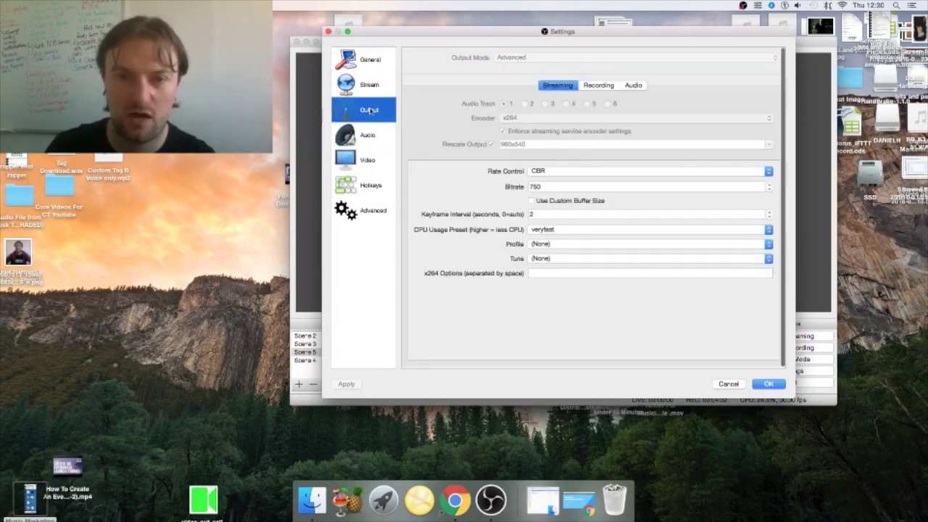
Step: Check the 750 streaming bitrate and 2-second keyframe interval, then view the audio track bitrates
{"action": "left_click", "coordinate": [514, 56]}
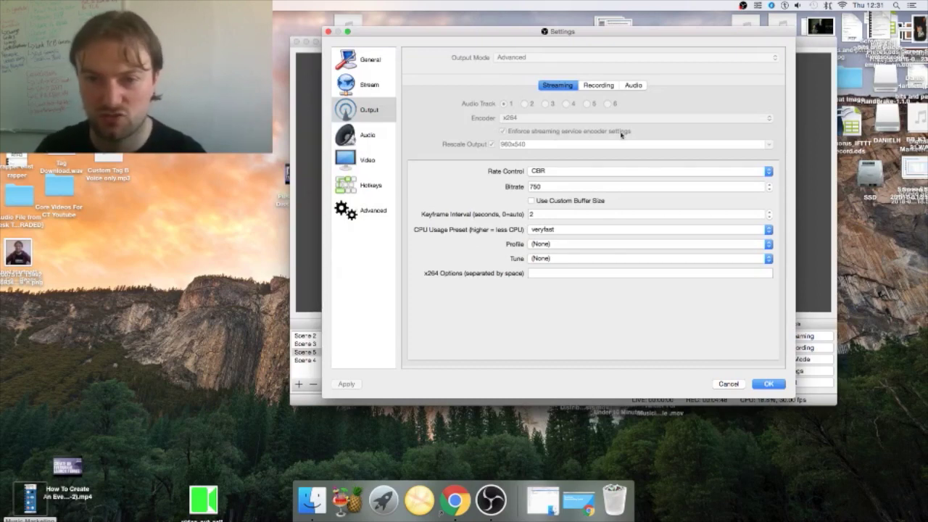
{"action": "left_click", "coordinate": [539, 186]}
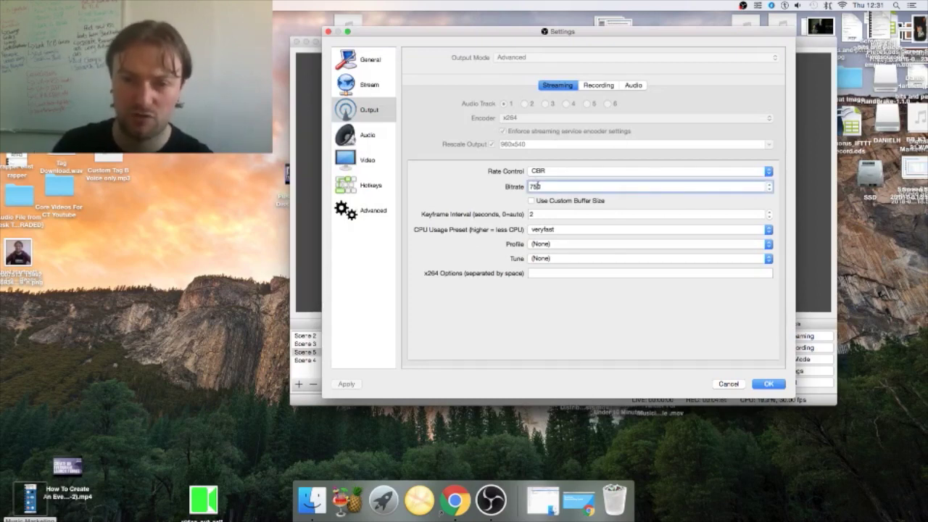
{"action": "left_click_drag", "start_coordinate": [544, 187], "coordinate": [530, 184]}
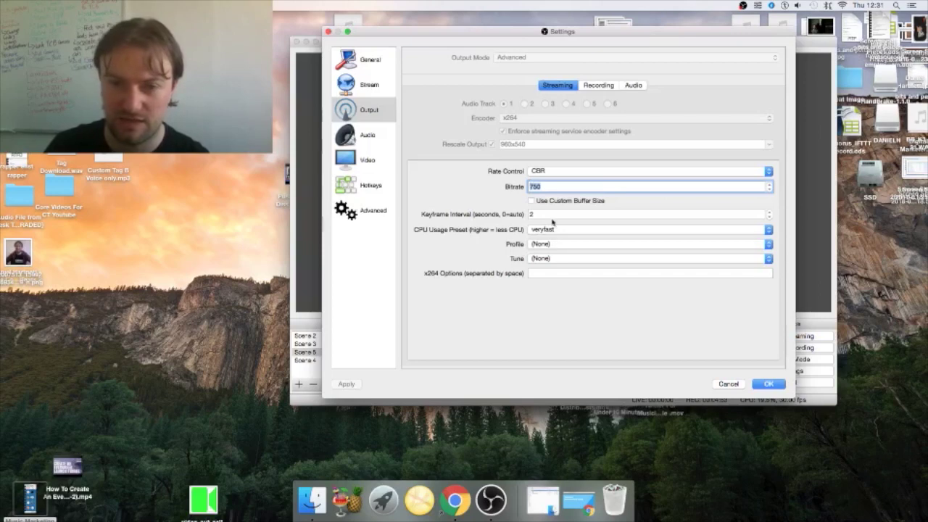
{"action": "left_click", "coordinate": [536, 213]}
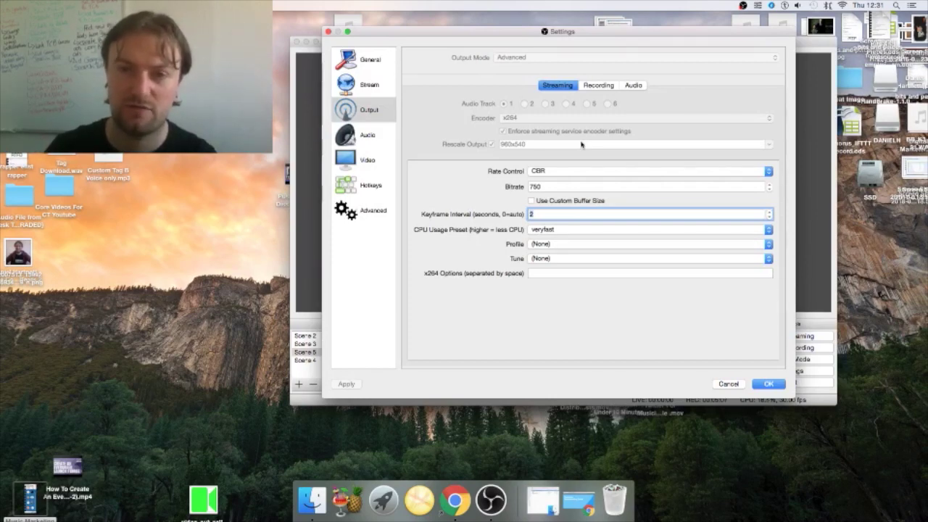
{"action": "left_click", "coordinate": [633, 85]}
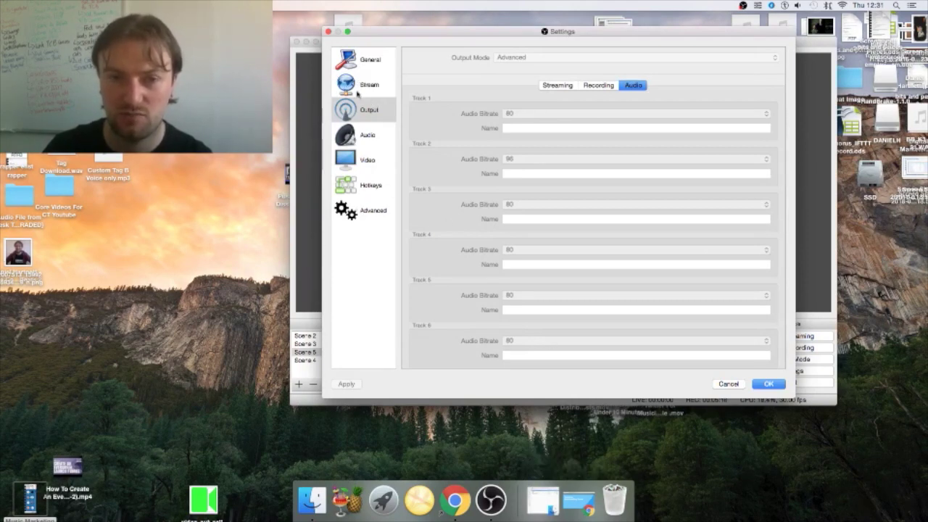
{"action": "left_click", "coordinate": [579, 498]}
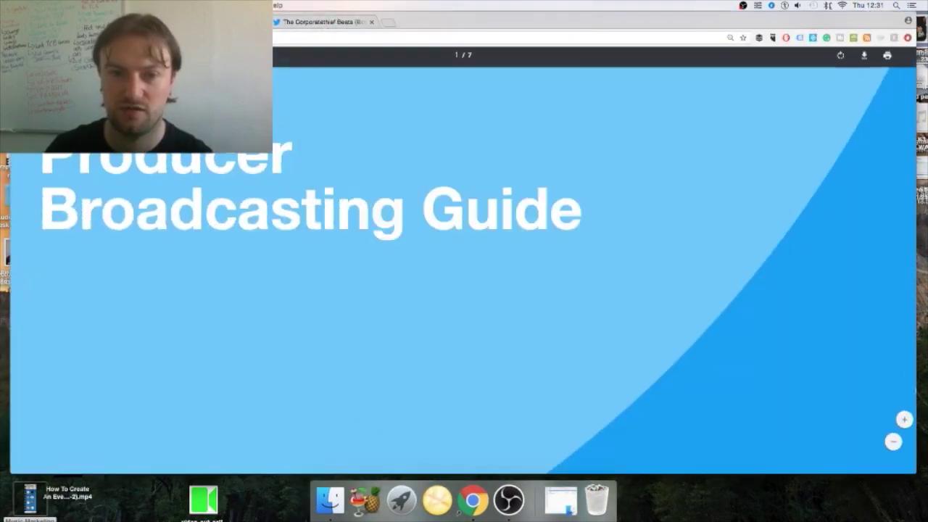
Step: Scroll the guide PDF to the 'Starting a Producer Broadcast: Mobile View' slide, then return to OBS settings
{"action": "scroll", "coordinate": [332, 136], "scroll_direction": "down", "scroll_amount": 15}
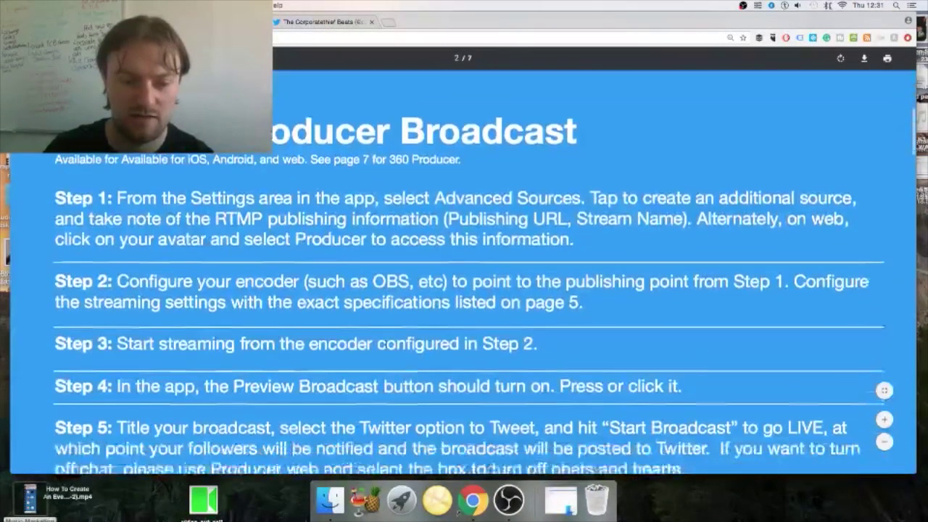
{"action": "scroll", "coordinate": [385, 344], "scroll_direction": "down", "scroll_amount": 4}
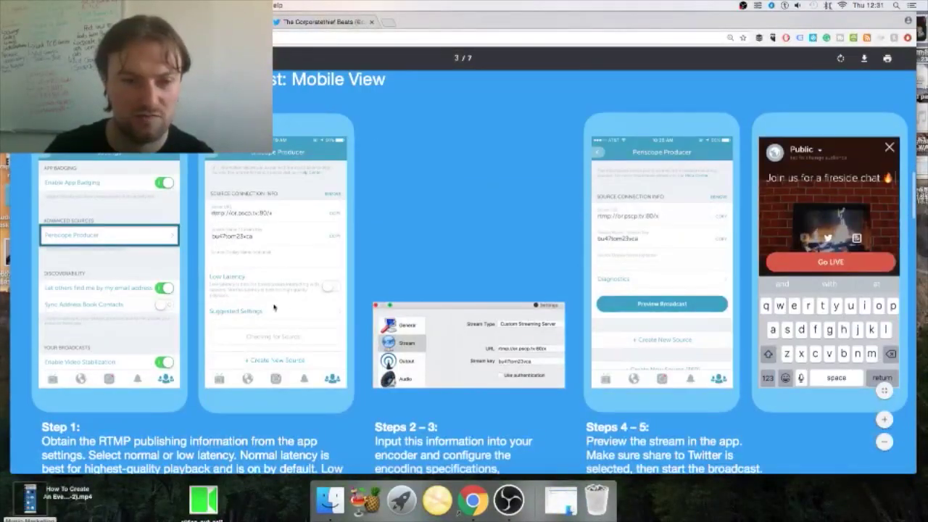
{"action": "scroll", "coordinate": [266, 238], "scroll_direction": "right", "scroll_amount": 1}
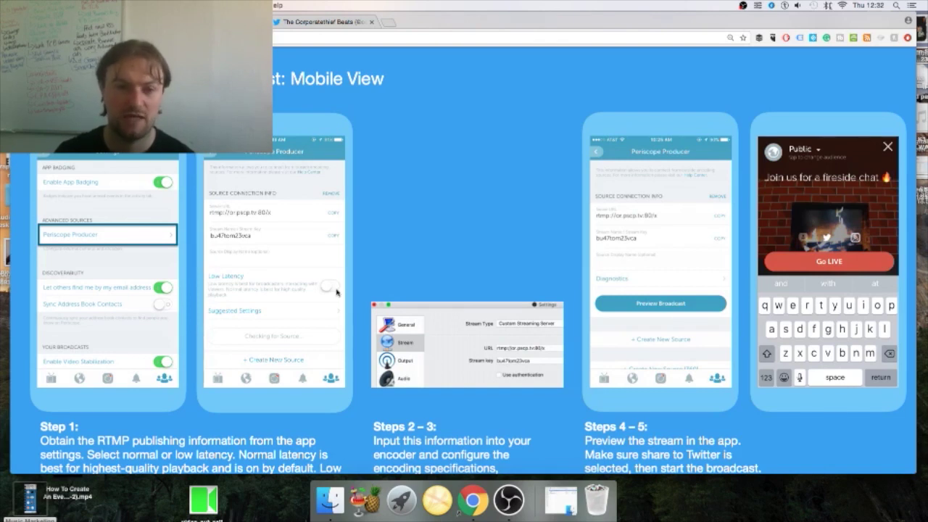
{"action": "scroll", "coordinate": [336, 292], "scroll_direction": "down", "scroll_amount": 1}
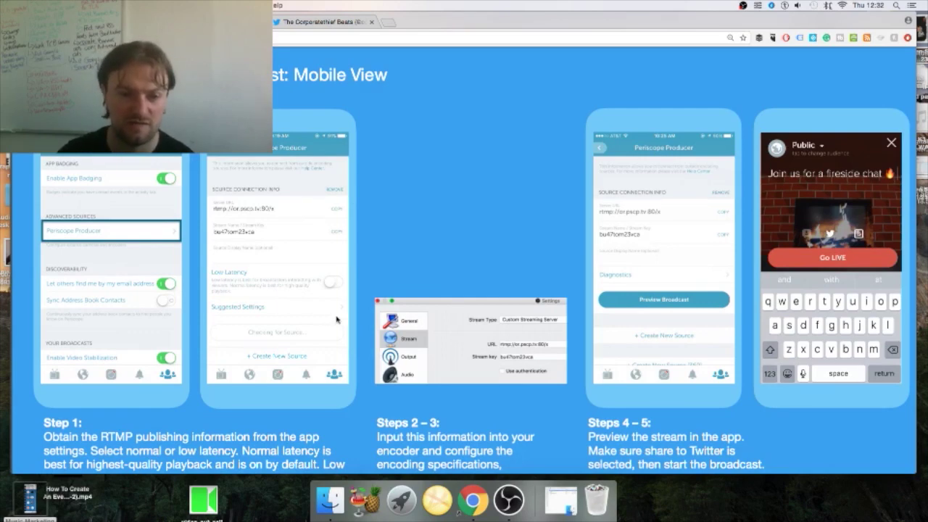
{"action": "scroll", "coordinate": [336, 319], "scroll_direction": "down", "scroll_amount": 3}
{"action": "scroll", "coordinate": [336, 317], "scroll_direction": "down", "scroll_amount": 4}
{"action": "scroll", "coordinate": [335, 315], "scroll_direction": "up", "scroll_amount": 4}
{"action": "scroll", "coordinate": [336, 315], "scroll_direction": "up", "scroll_amount": 5}
{"action": "scroll", "coordinate": [333, 316], "scroll_direction": "down", "scroll_amount": 3}
{"action": "scroll", "coordinate": [331, 315], "scroll_direction": "up", "scroll_amount": 2}
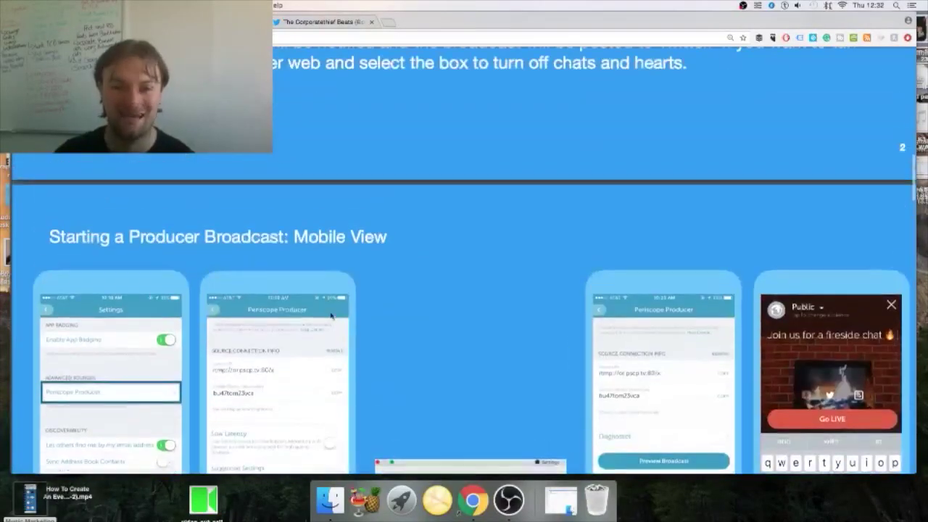
{"action": "scroll", "coordinate": [332, 316], "scroll_direction": "down", "scroll_amount": 3}
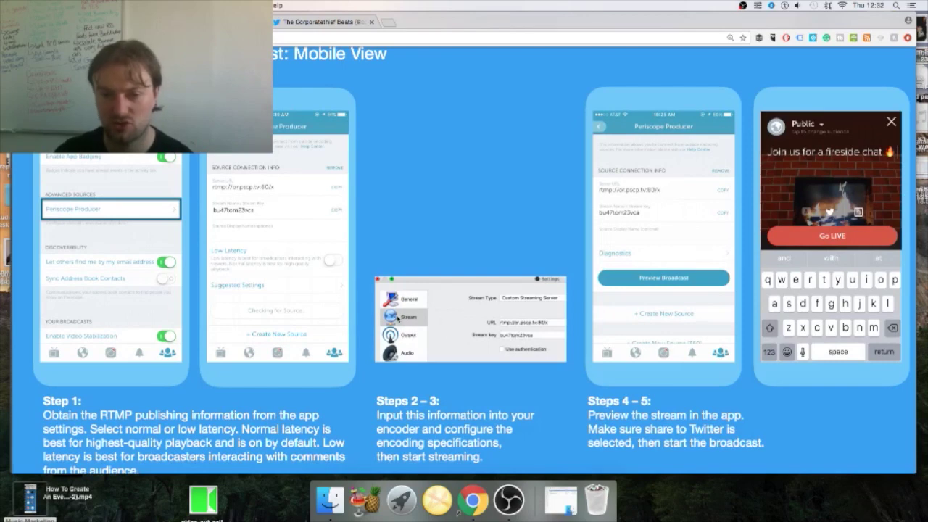
{"action": "left_click", "coordinate": [509, 500]}
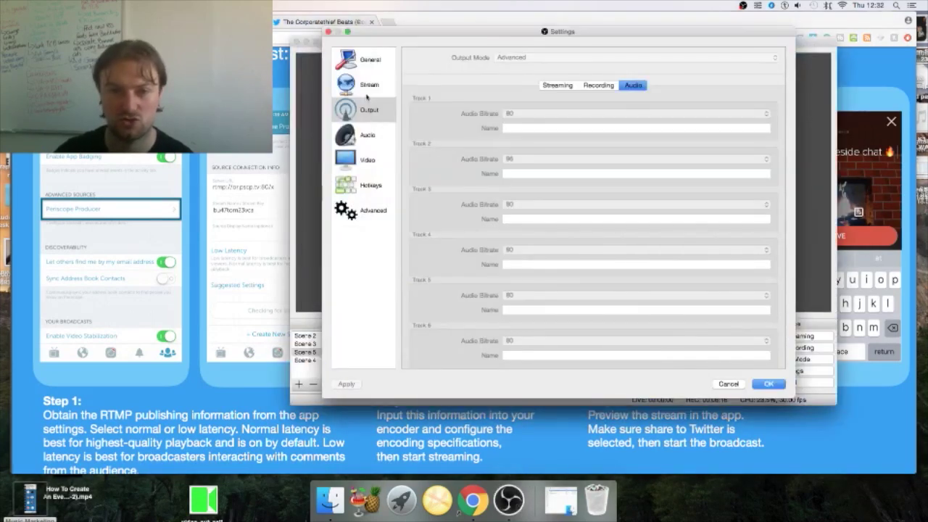
{"action": "left_click", "coordinate": [767, 385]}
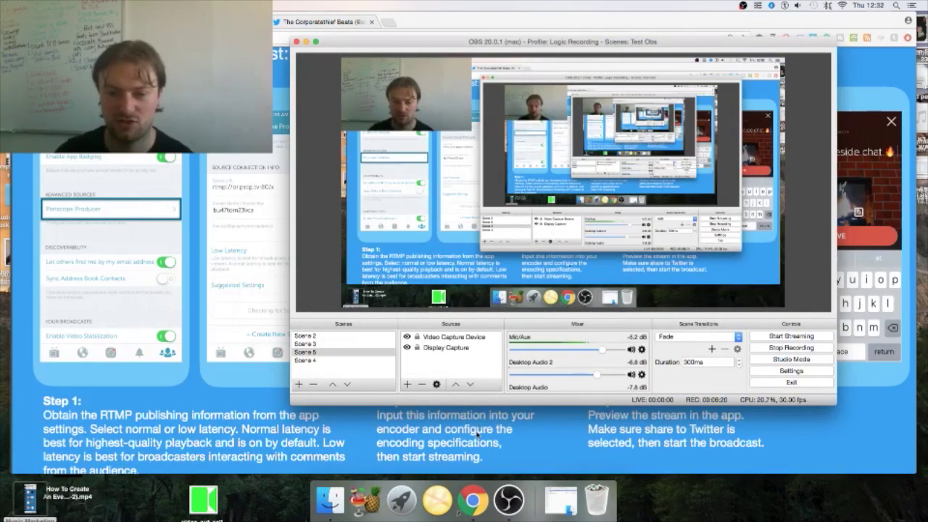
{"action": "key", "text": "super+h"}
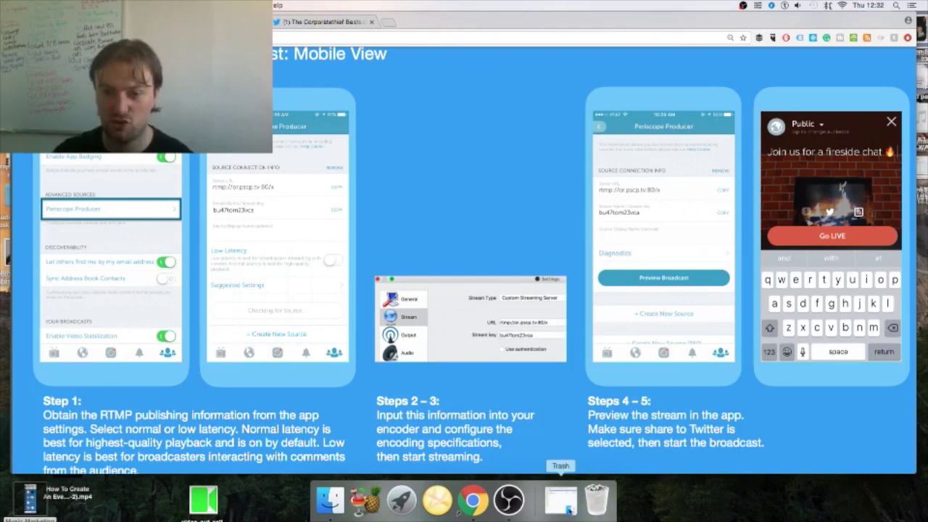
{"action": "left_click", "coordinate": [570, 511]}
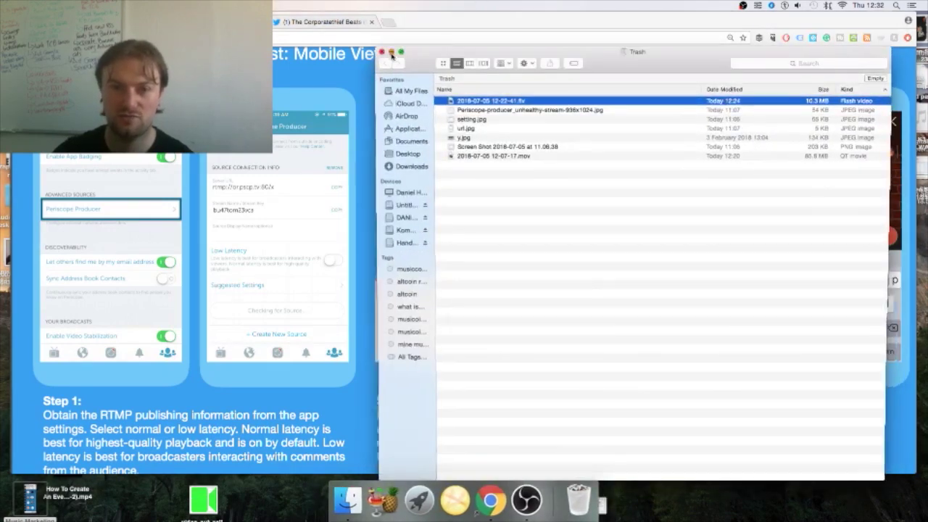
{"action": "left_click", "coordinate": [392, 52]}
{"action": "left_click", "coordinate": [510, 500]}
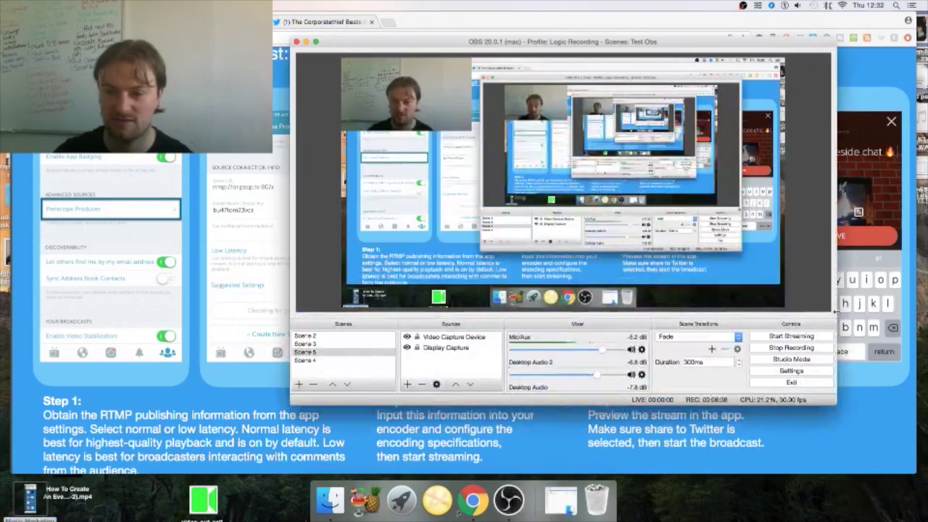
{"action": "left_click", "coordinate": [307, 42]}
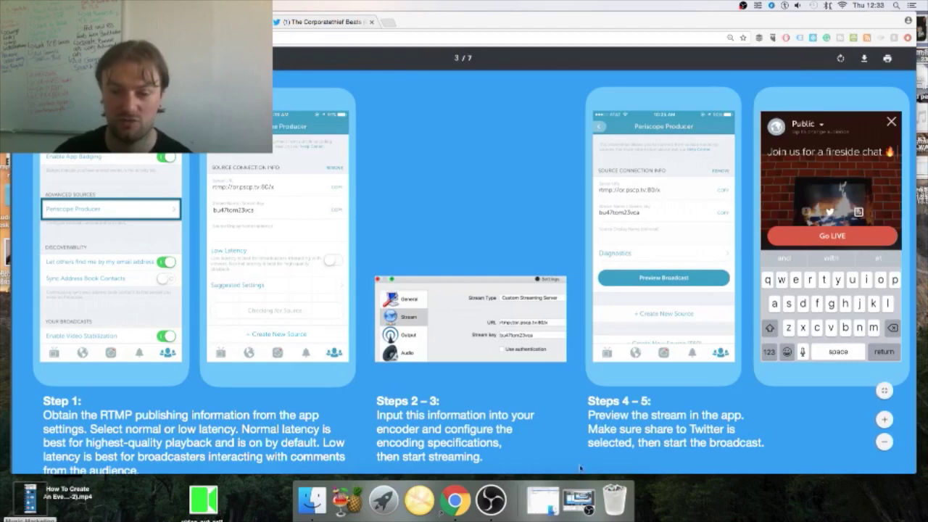
{"action": "left_click", "coordinate": [578, 500]}
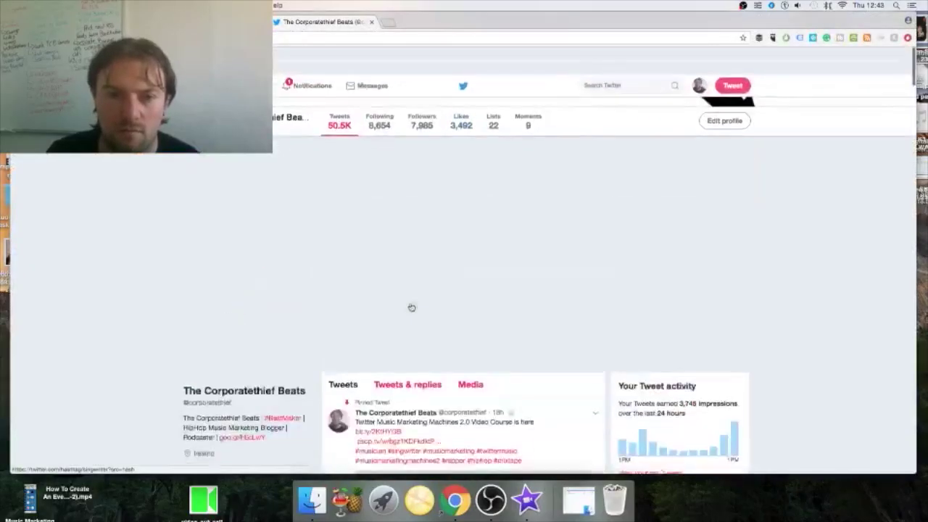
Step: Scroll the Twitter profile to the pinned broadcast tweet so its video plays
{"action": "scroll", "coordinate": [361, 223], "scroll_direction": "down", "scroll_amount": 1}
{"action": "scroll", "coordinate": [360, 223], "scroll_direction": "down", "scroll_amount": 1}
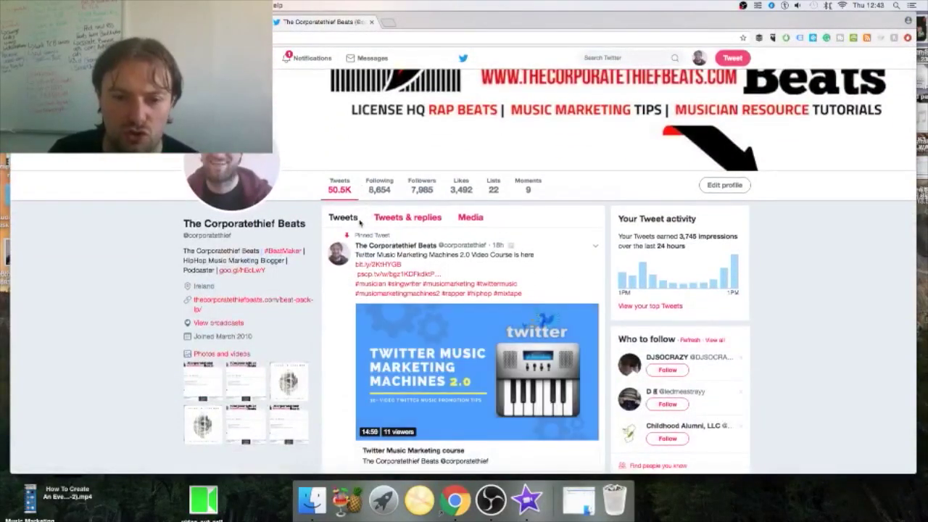
{"action": "scroll", "coordinate": [361, 223], "scroll_direction": "down", "scroll_amount": 1}
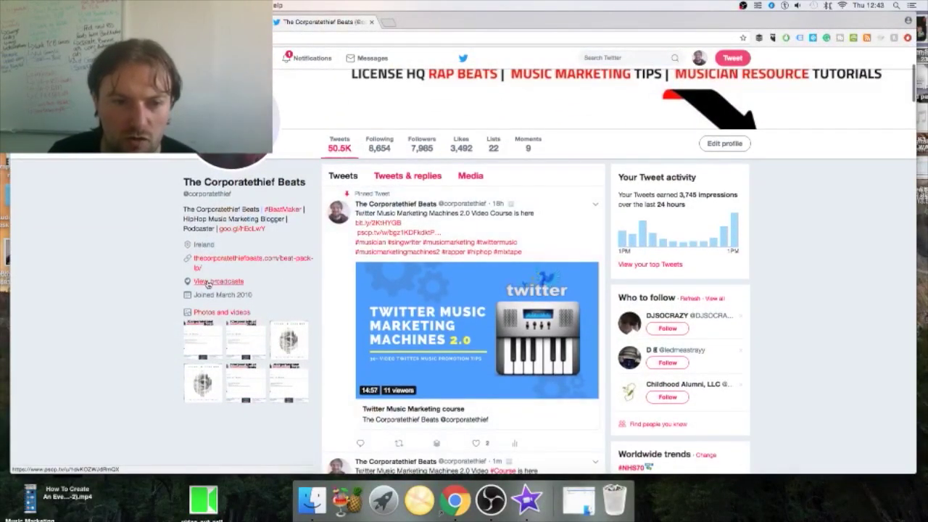
{"action": "scroll", "coordinate": [211, 284], "scroll_direction": "up", "scroll_amount": 2}
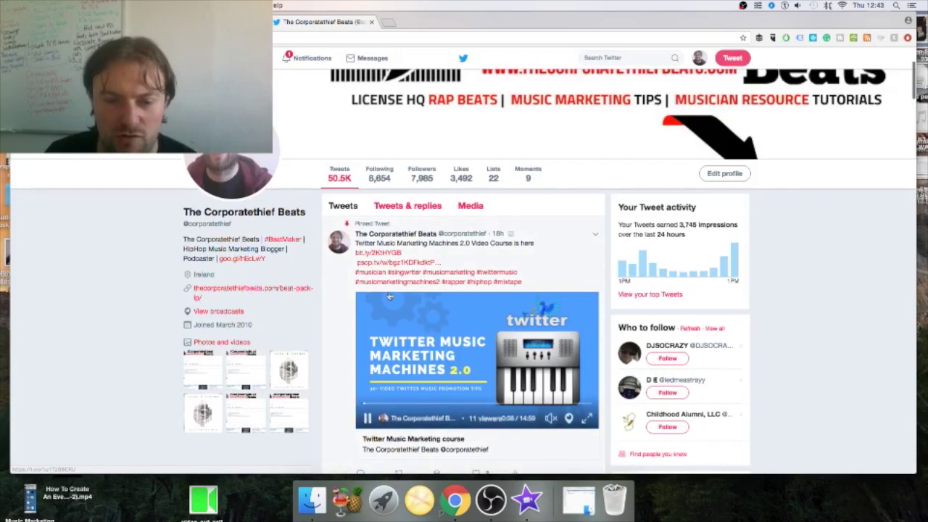
{"action": "scroll", "coordinate": [345, 275], "scroll_direction": "down", "scroll_amount": 3}
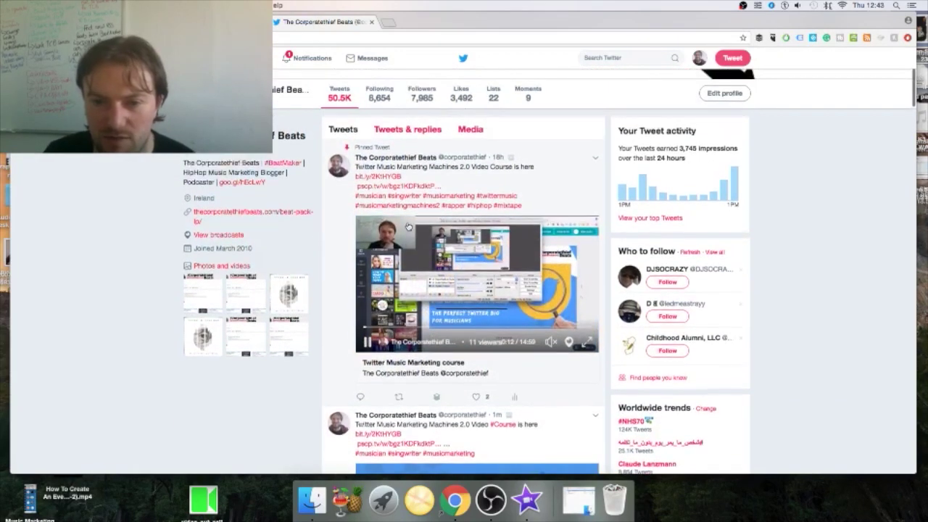
{"action": "scroll", "coordinate": [408, 227], "scroll_direction": "up", "scroll_amount": 1}
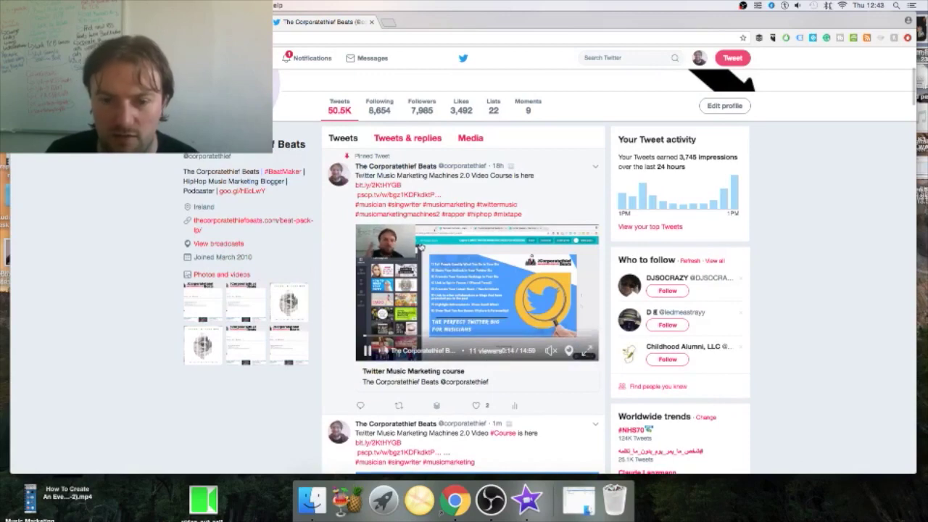
{"action": "scroll", "coordinate": [420, 246], "scroll_direction": "up", "scroll_amount": 2}
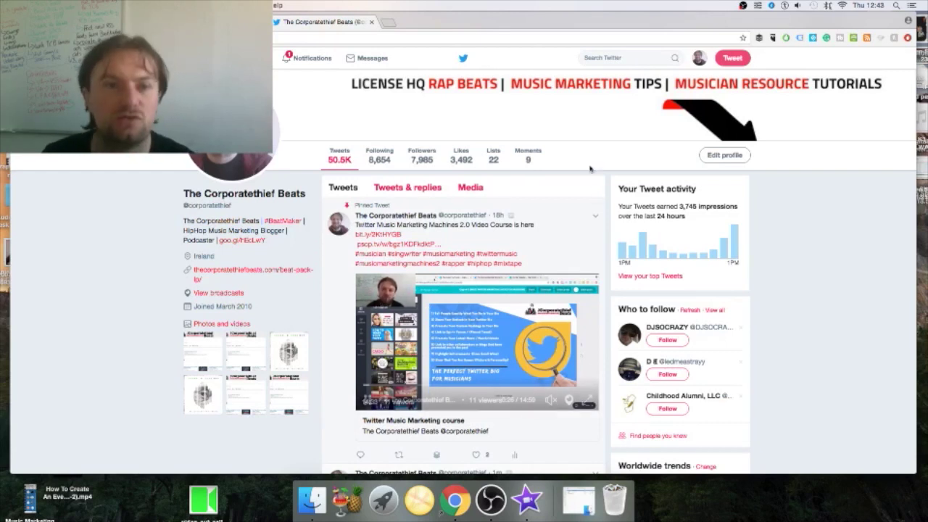
{"action": "scroll", "coordinate": [499, 377], "scroll_direction": "down", "scroll_amount": 2}
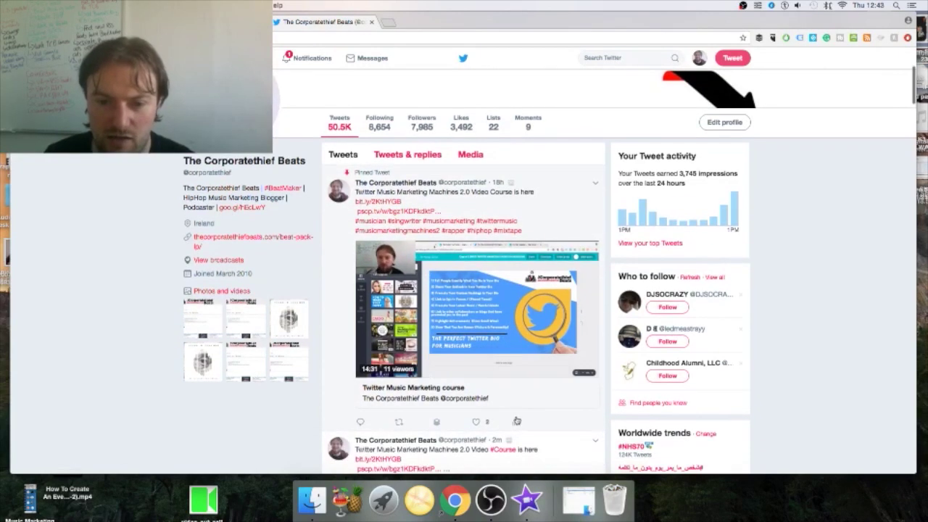
Step: Open the pinned tweet's activity (280 impressions, 9 engagements), select the tweet text, and close the panel
{"action": "left_click", "coordinate": [517, 422]}
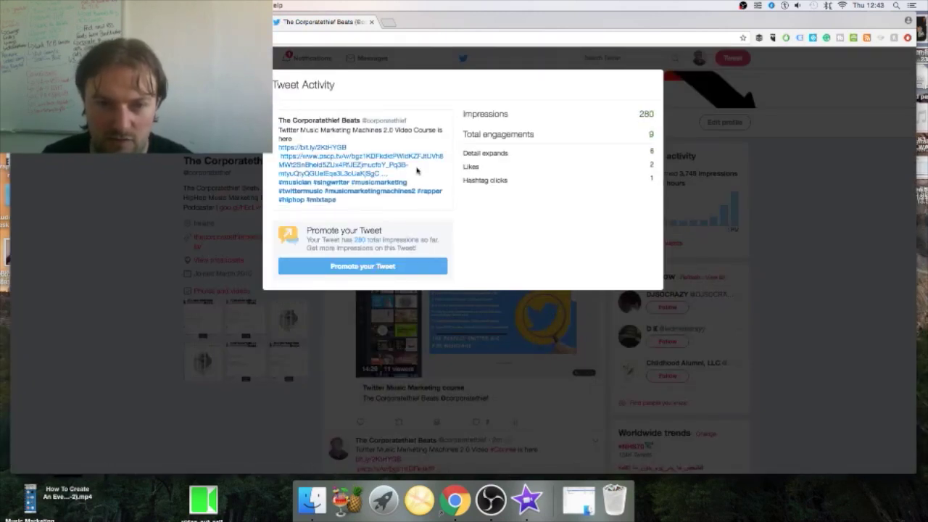
{"action": "left_click_drag", "start_coordinate": [417, 170], "coordinate": [280, 138]}
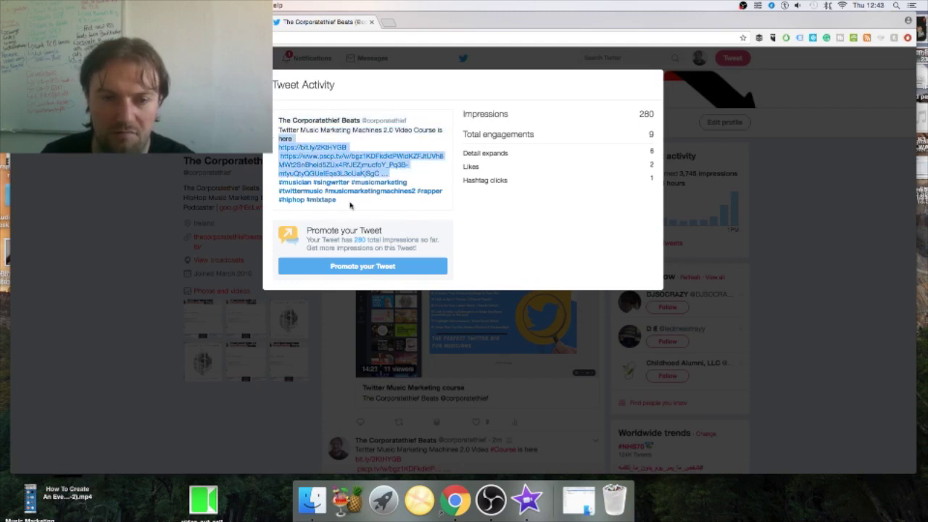
{"action": "left_click_drag", "start_coordinate": [350, 206], "coordinate": [270, 83]}
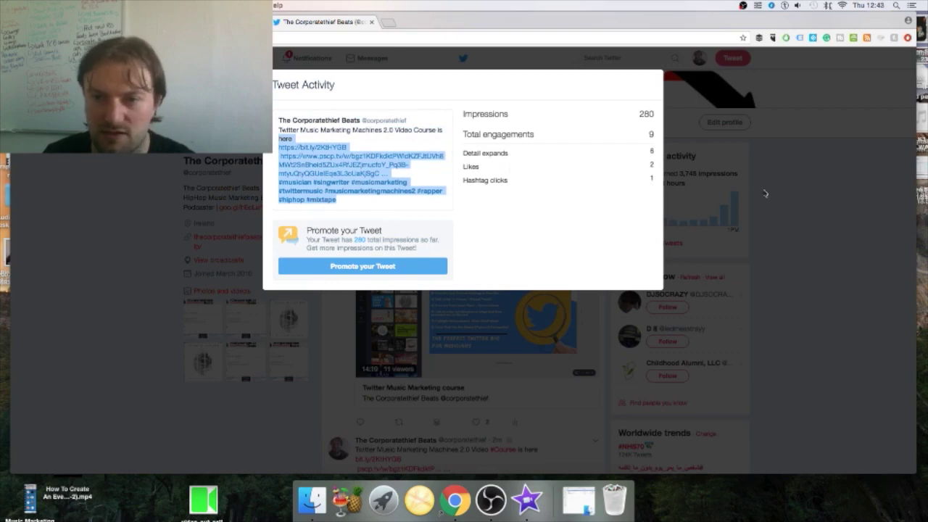
{"action": "left_click", "coordinate": [796, 196]}
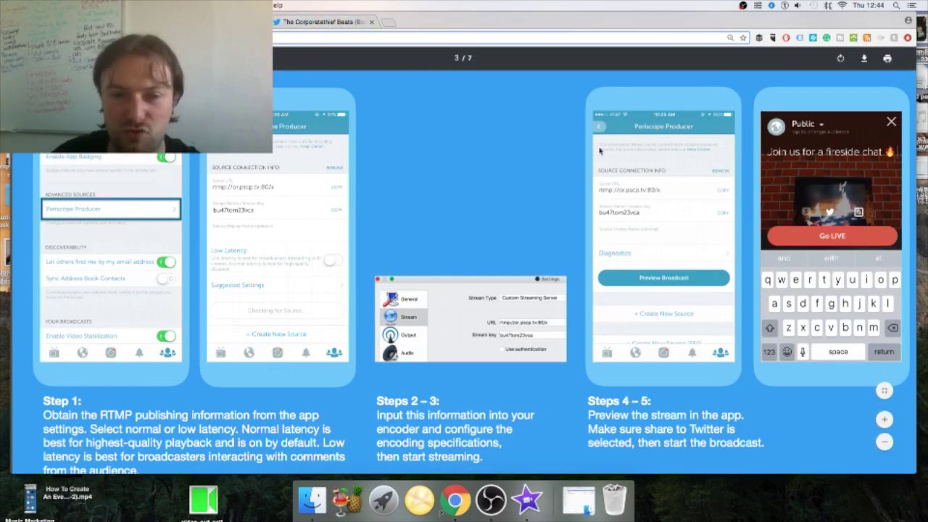
Step: Bring up the Corporatethief Beats Twitter profile, then open a blank browser tab beside it
{"action": "left_click", "coordinate": [324, 22]}
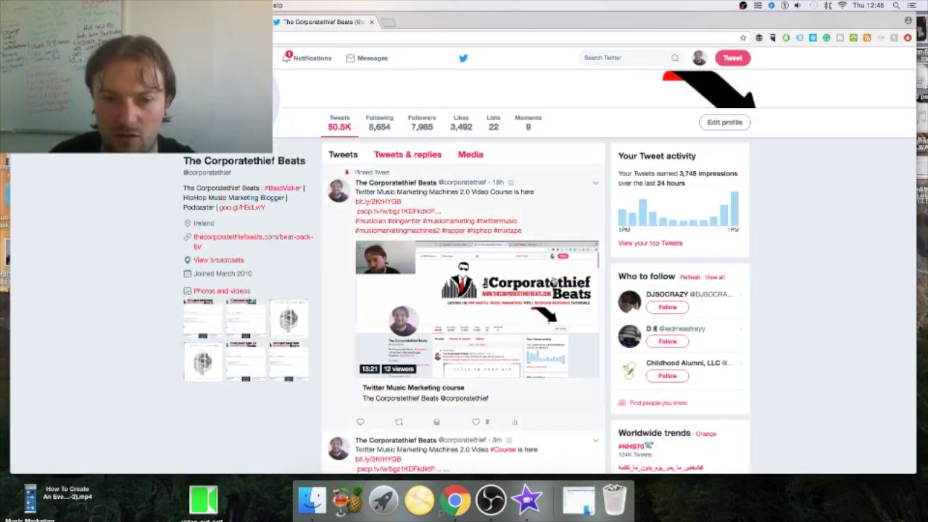
{"action": "mouse_move", "coordinate": [419, 245]}
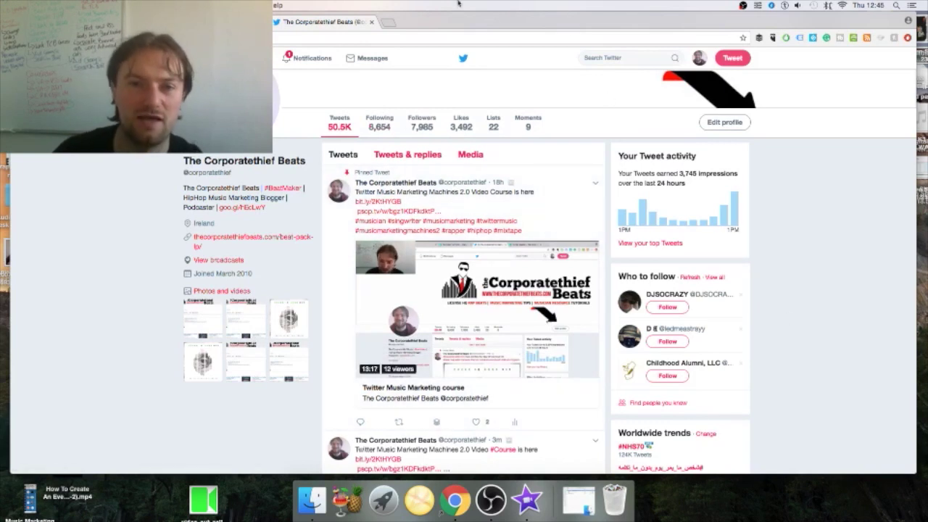
{"action": "mouse_move", "coordinate": [561, 353]}
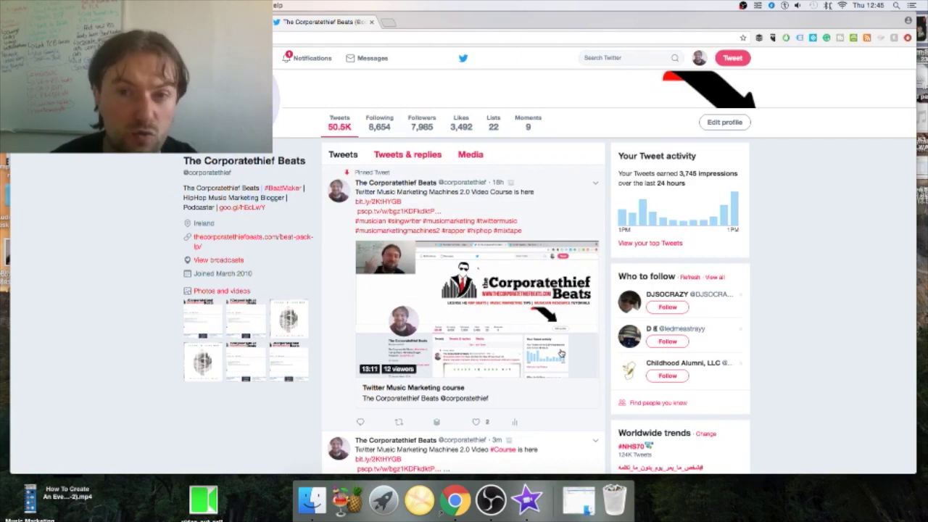
{"action": "left_click", "coordinate": [390, 22]}
Step: Load the Twitter Music Marketing Machines 2.0 sales page and pause its embedded video
{"action": "type", "text": "thec"}
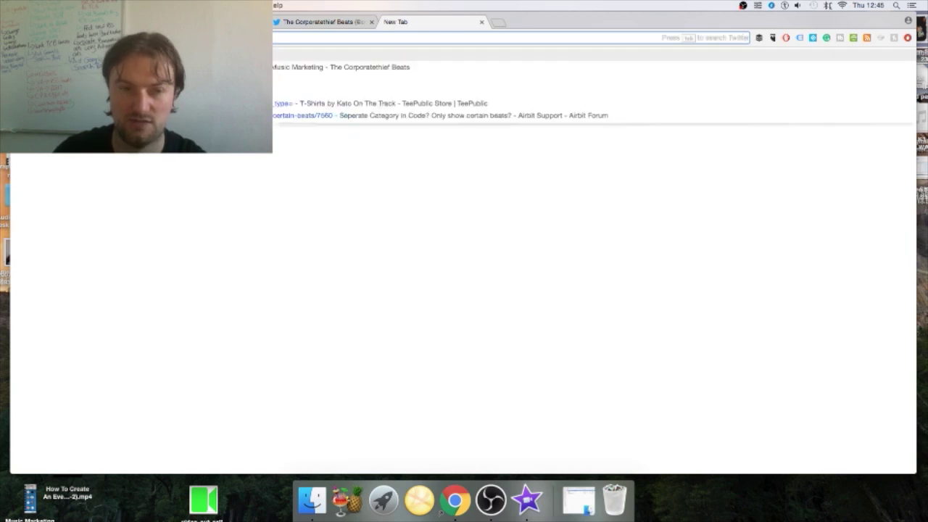
{"action": "type", "text": "ins"}
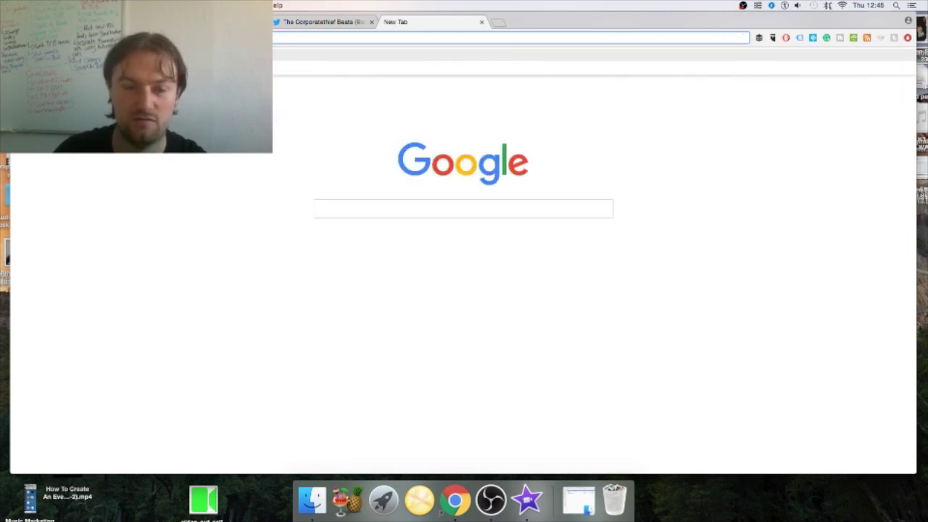
{"action": "key", "text": "Return"}
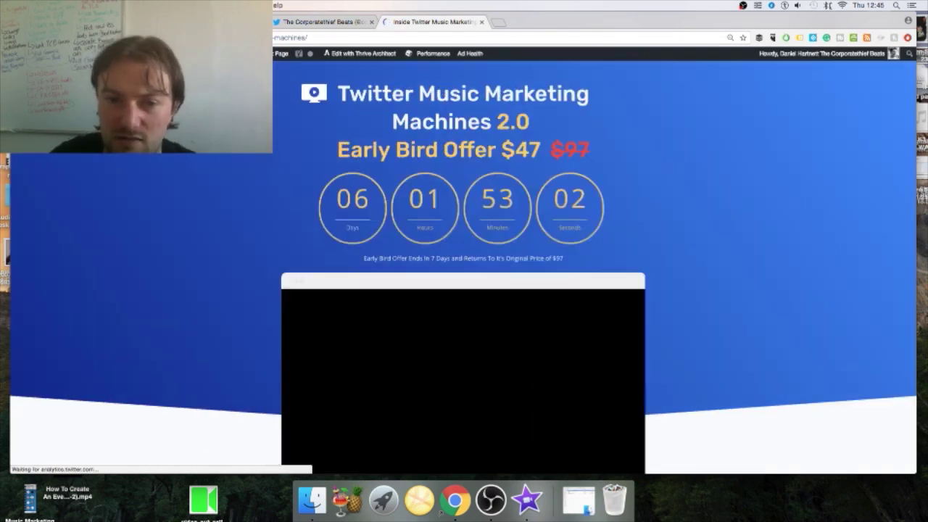
{"action": "scroll", "coordinate": [426, 184], "scroll_direction": "down", "scroll_amount": 3}
{"action": "scroll", "coordinate": [425, 184], "scroll_direction": "down", "scroll_amount": 4}
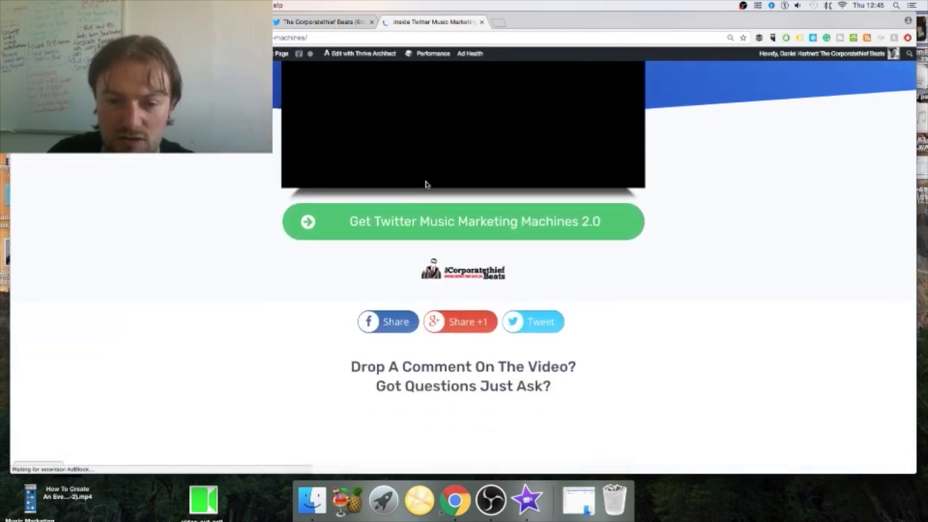
{"action": "scroll", "coordinate": [426, 184], "scroll_direction": "up", "scroll_amount": 2}
{"action": "scroll", "coordinate": [425, 185], "scroll_direction": "up", "scroll_amount": 2}
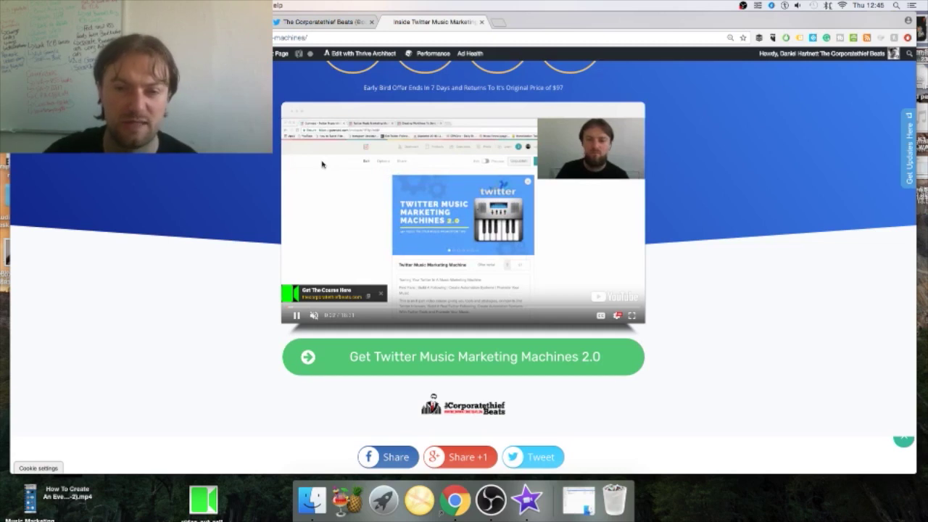
{"action": "left_click", "coordinate": [297, 315]}
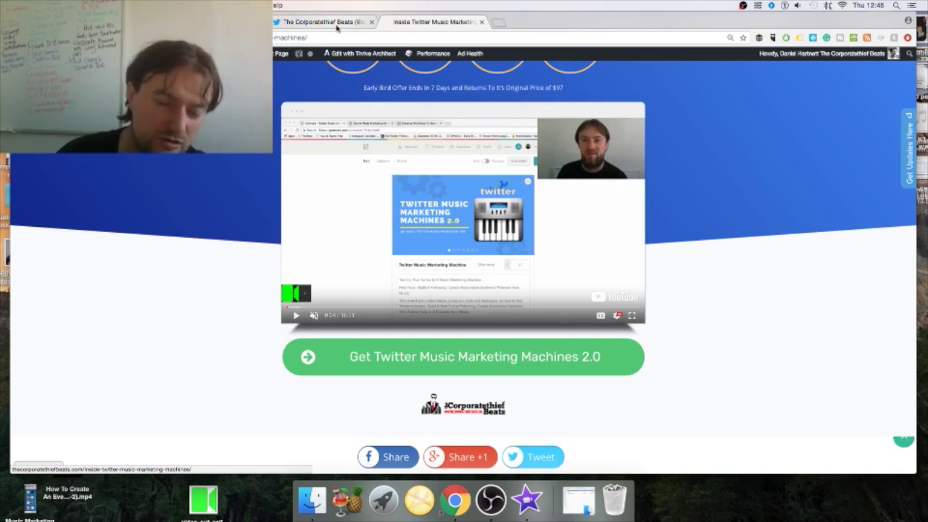
{"action": "scroll", "coordinate": [371, 167], "scroll_direction": "up", "scroll_amount": 5}
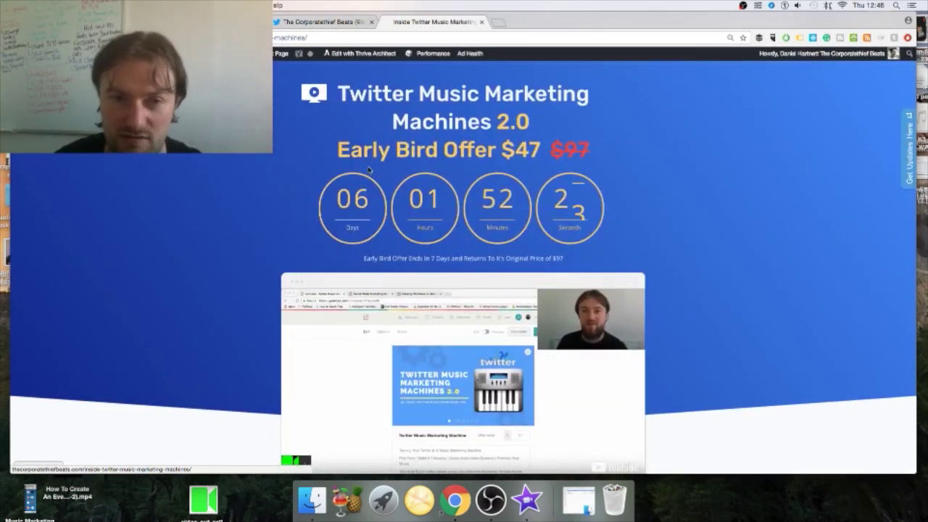
Step: Return to the Corporatethief Beats Twitter profile showing the pinned course tweet
{"action": "left_click", "coordinate": [351, 22]}
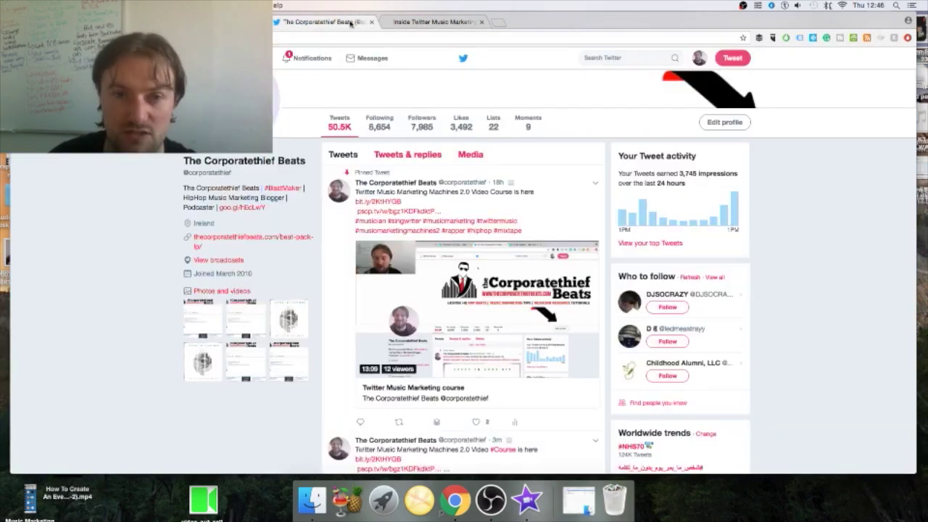